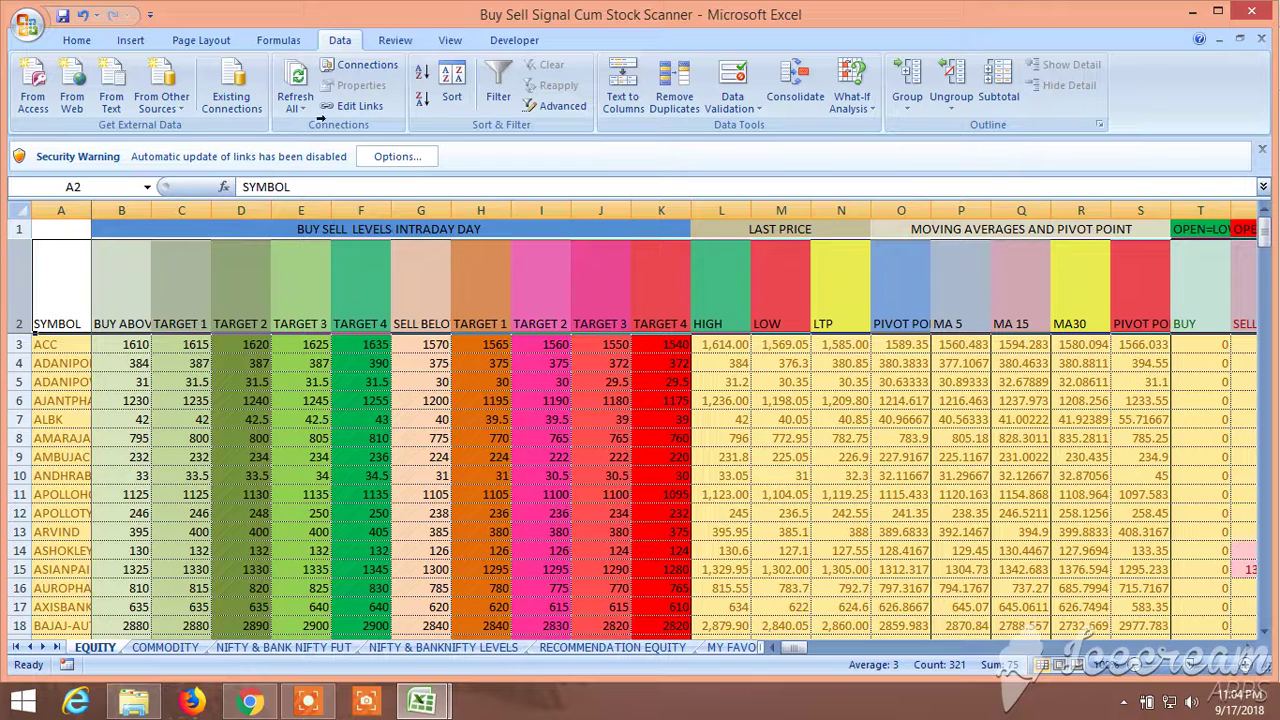
left_click_drag(455, 230, 464, 287)
left_click(453, 88)
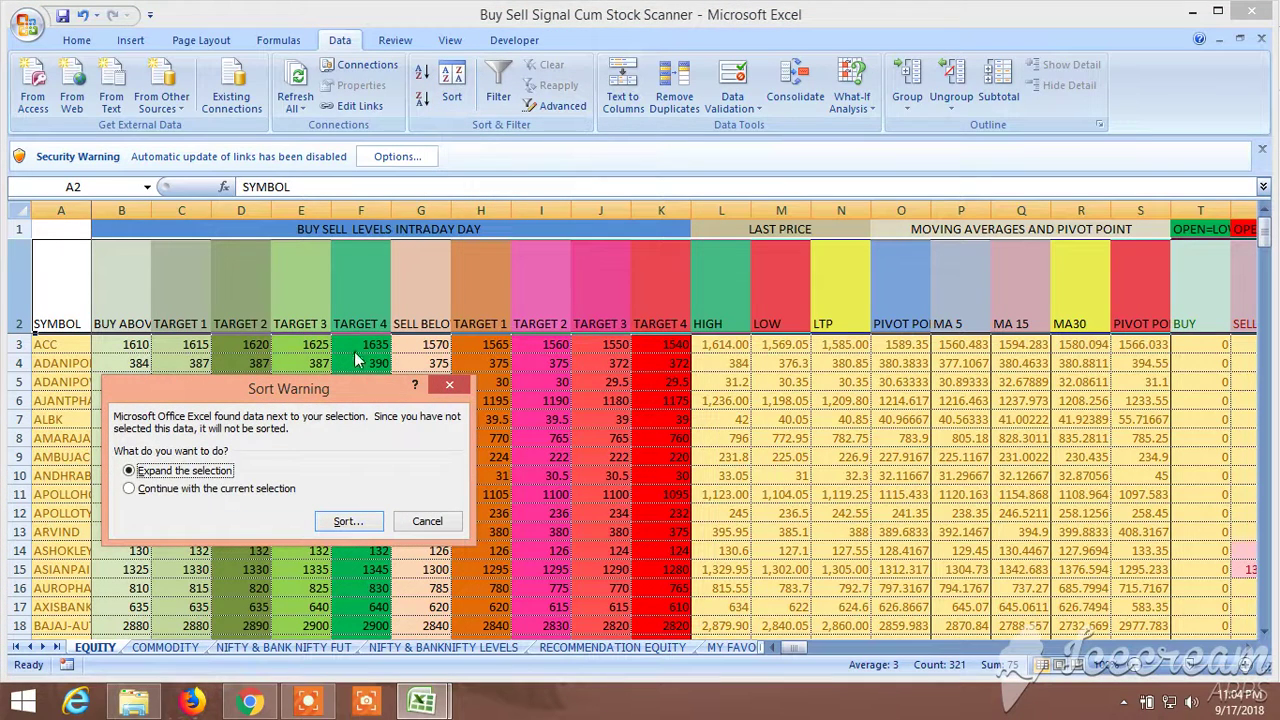
left_click(440, 522)
Turn on filtering for the header row and filter the PROBABILITY 3 BUY column to show only 0, excluding FALSE and blanks.
left_click(499, 96)
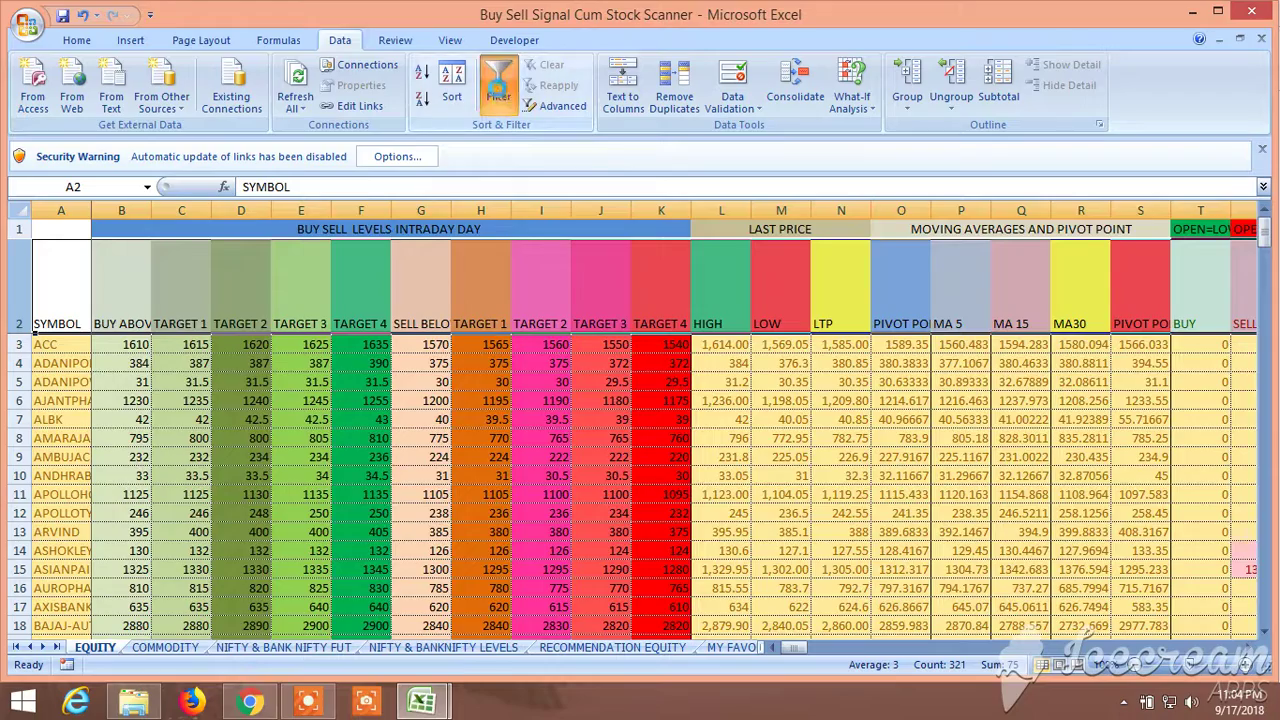
left_click_drag(1228, 652, 1175, 672)
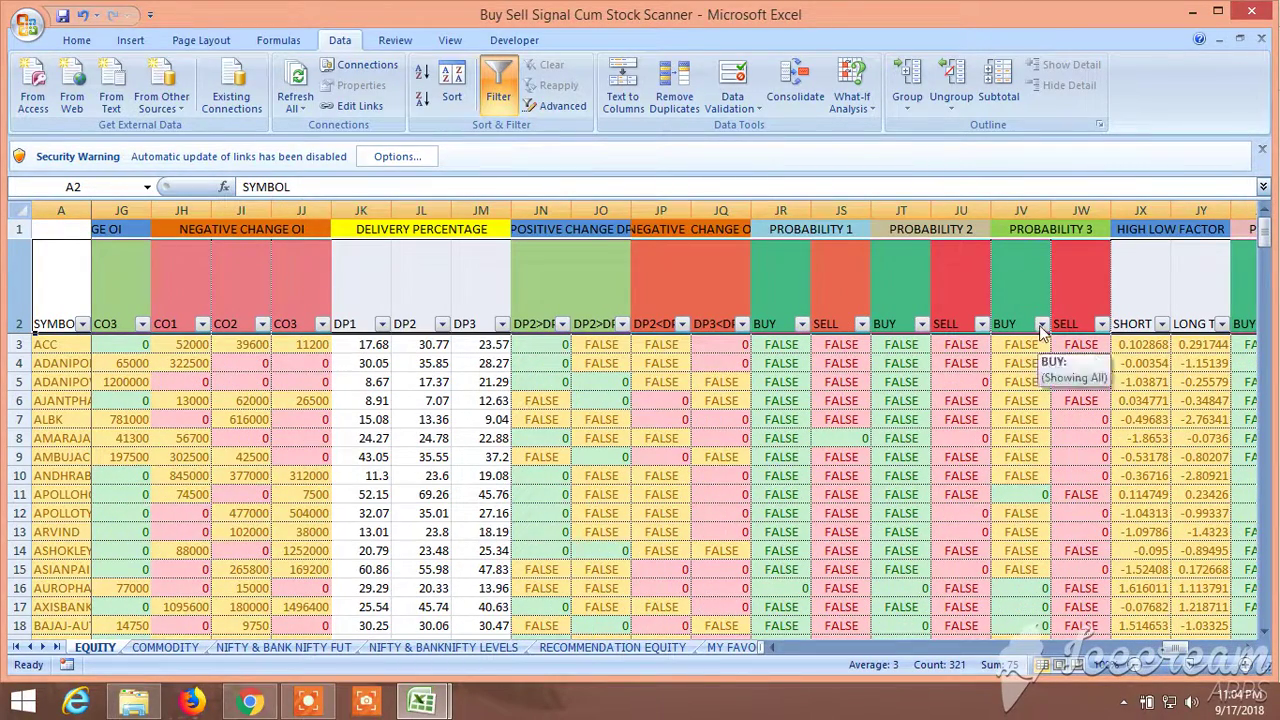
left_click(1040, 325)
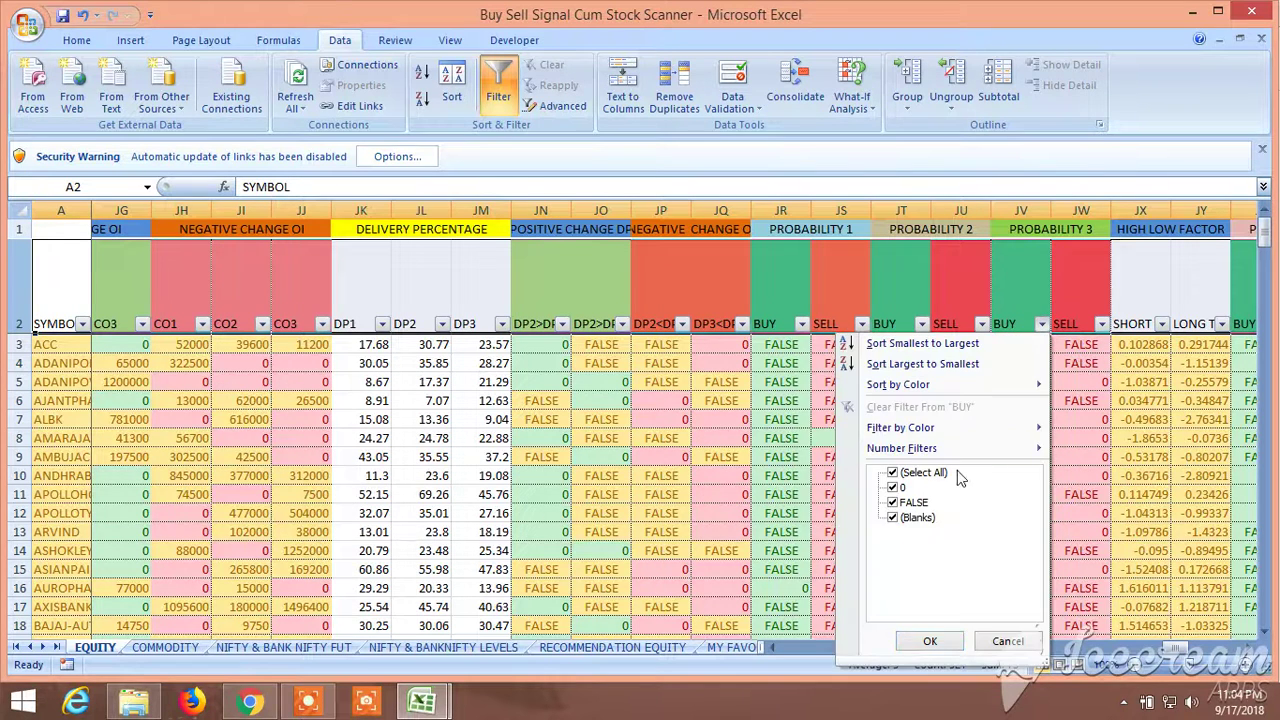
left_click(893, 518)
left_click(894, 502)
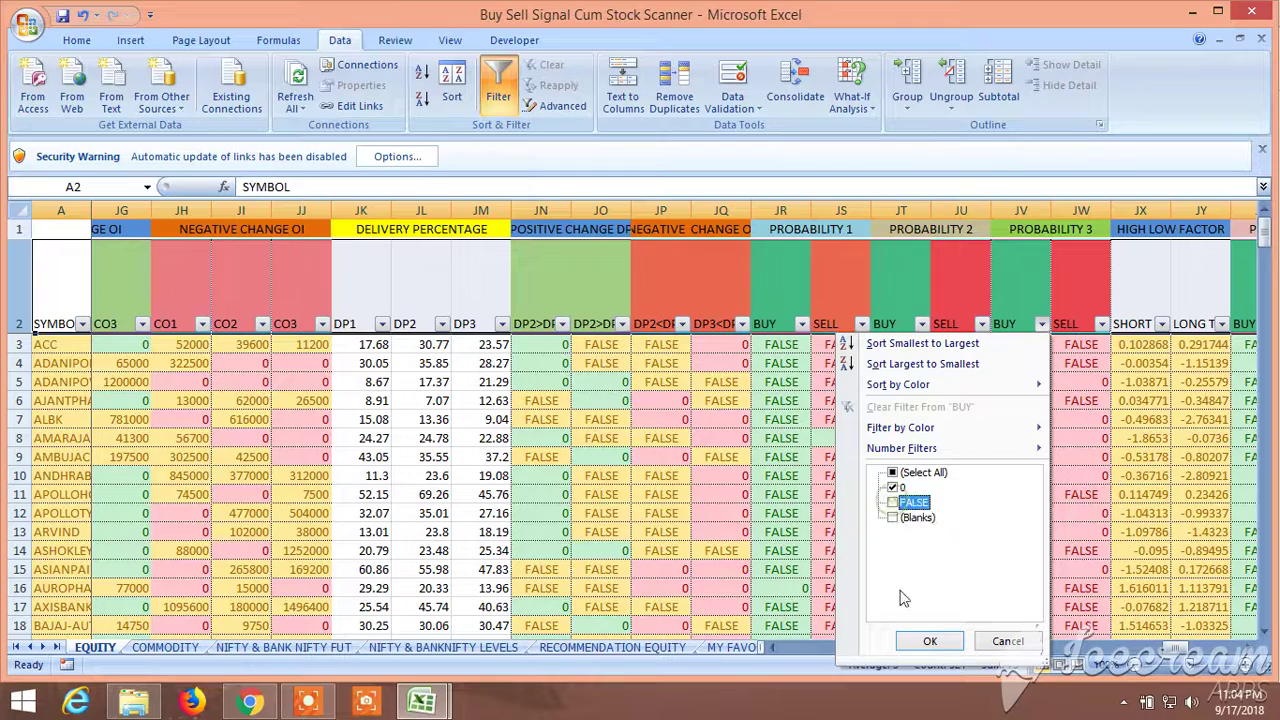
left_click(928, 643)
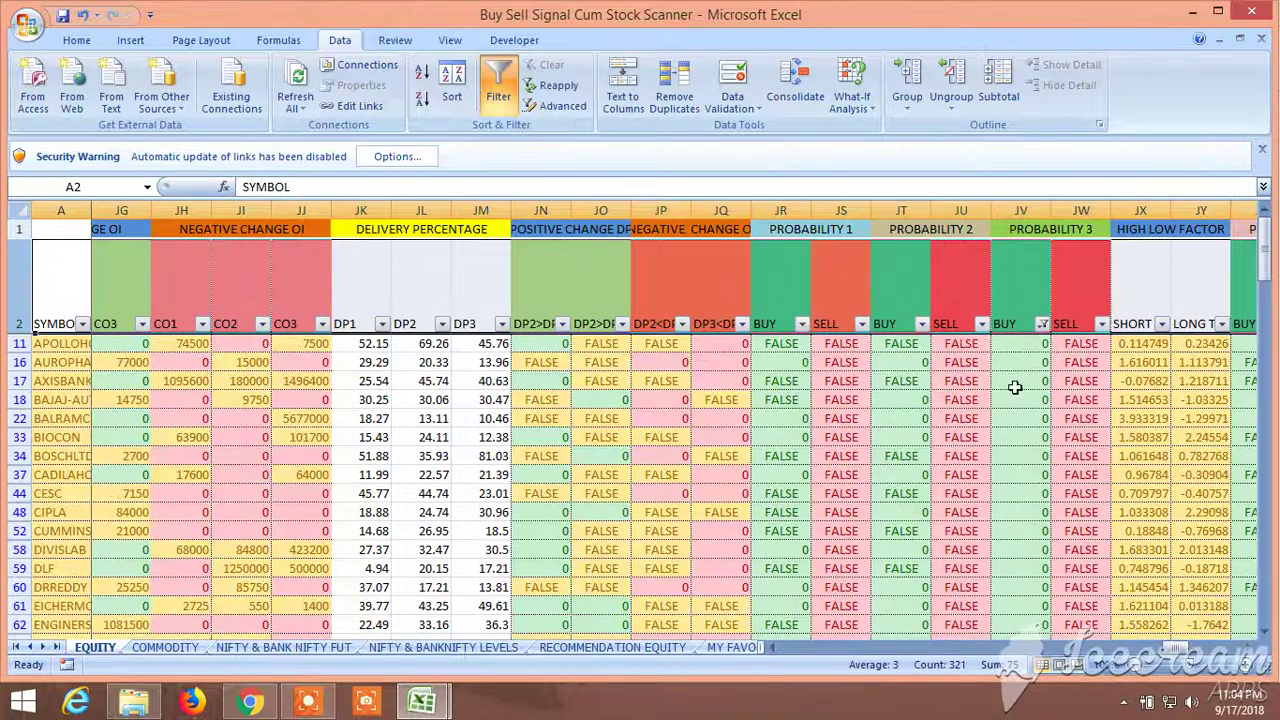
Filter the BUY columns under PROBABILITY 2 and PROBABILITY 1 to show only 0.
left_click(921, 324)
left_click(770, 503)
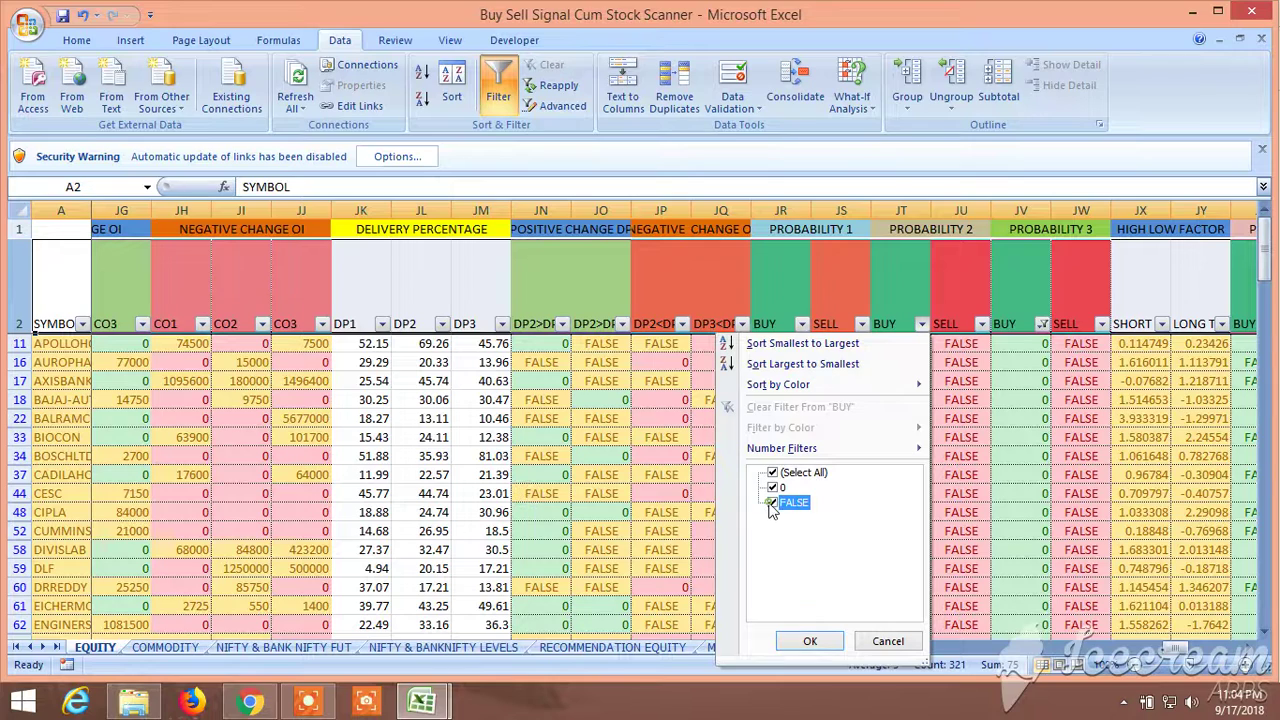
left_click(810, 641)
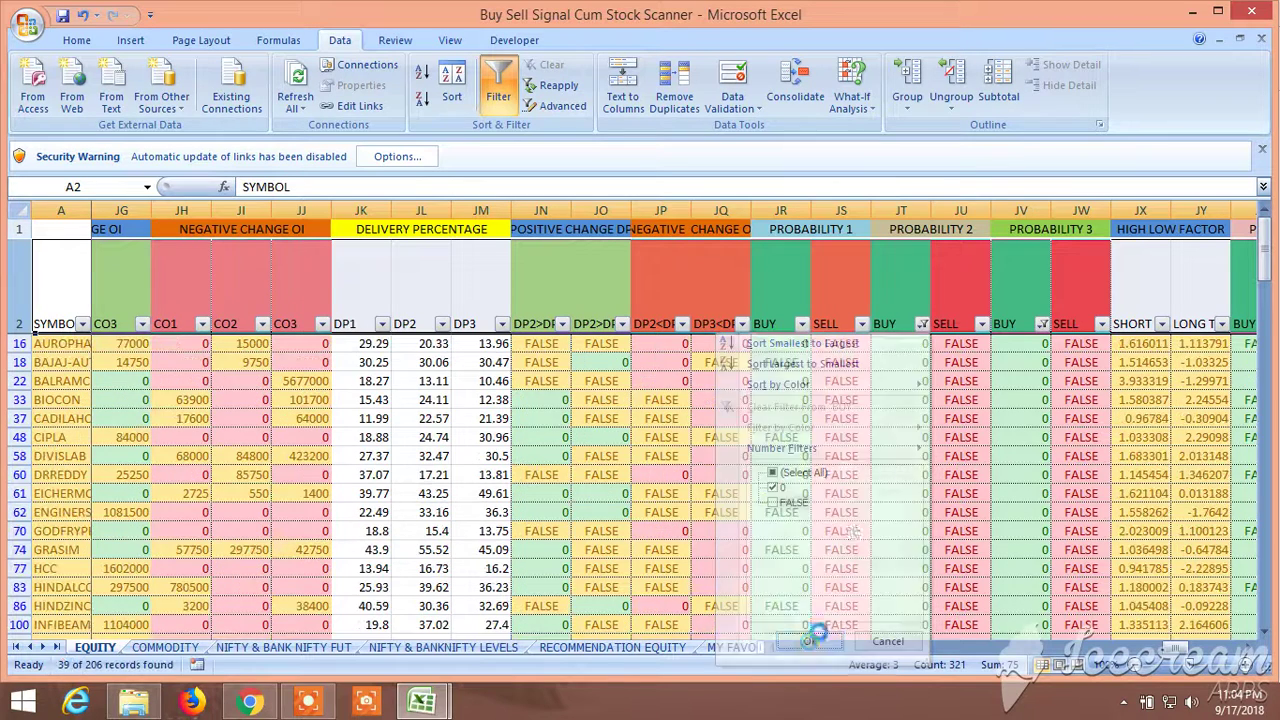
left_click(801, 324)
left_click(654, 503)
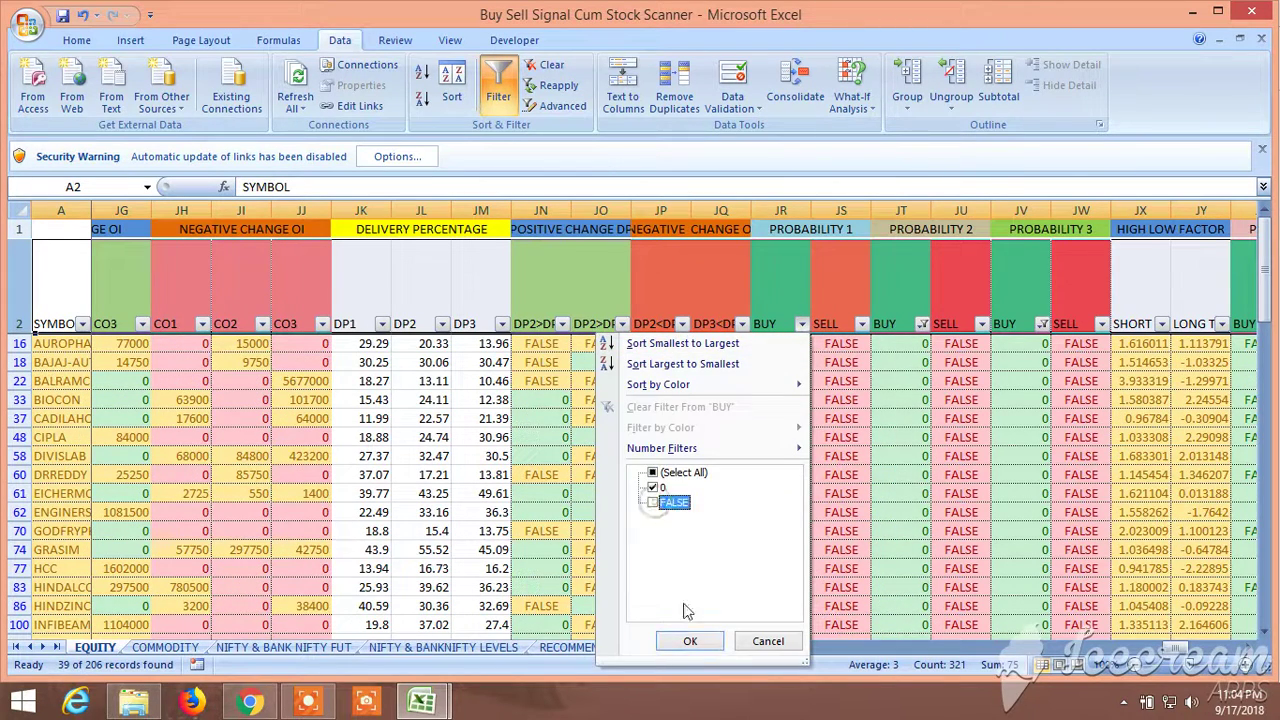
left_click(690, 641)
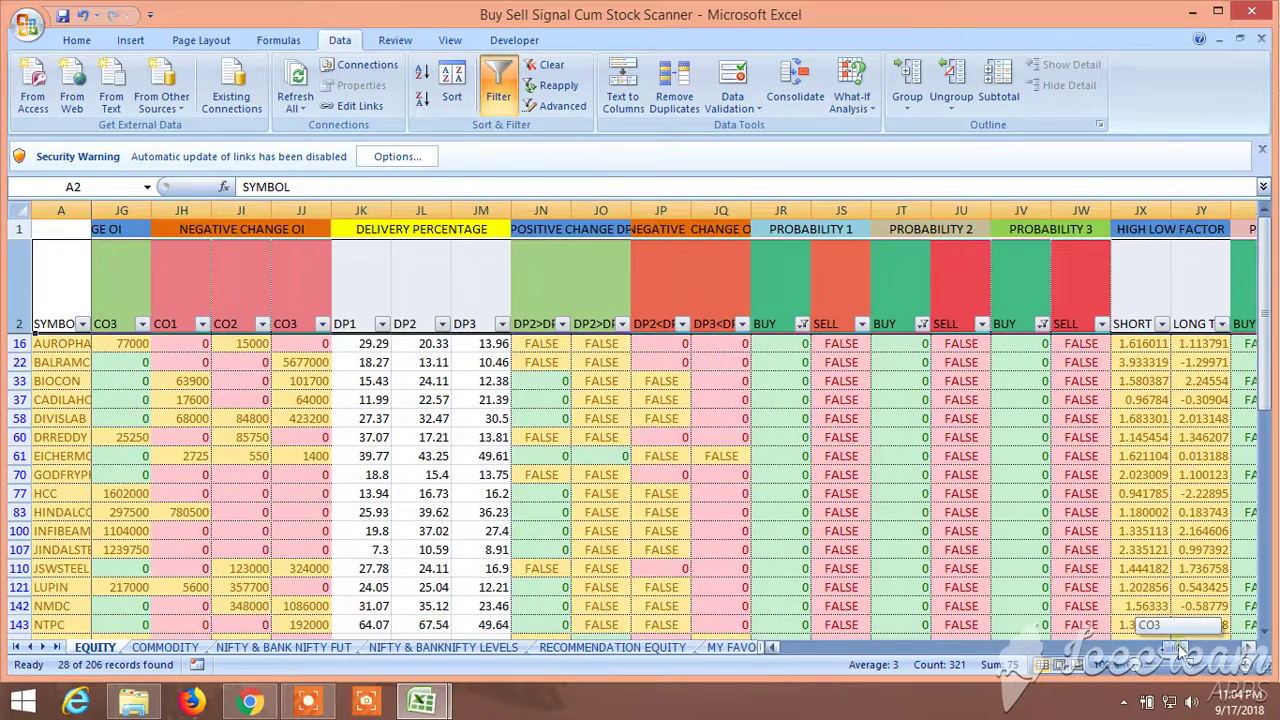
Filter the BULLISH column under MACD CROSSOVER to show only 0, excluding FALSE.
scroll(1175, 645, "left", 5)
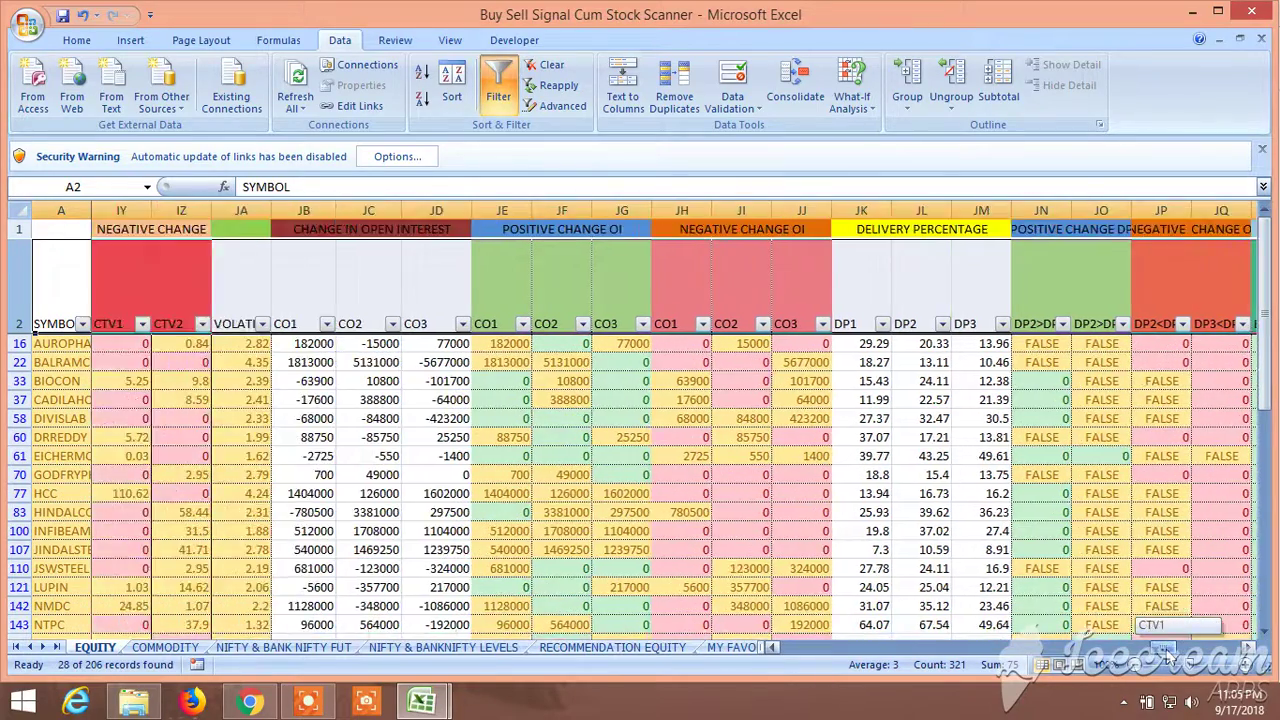
left_click_drag(1170, 652, 930, 670)
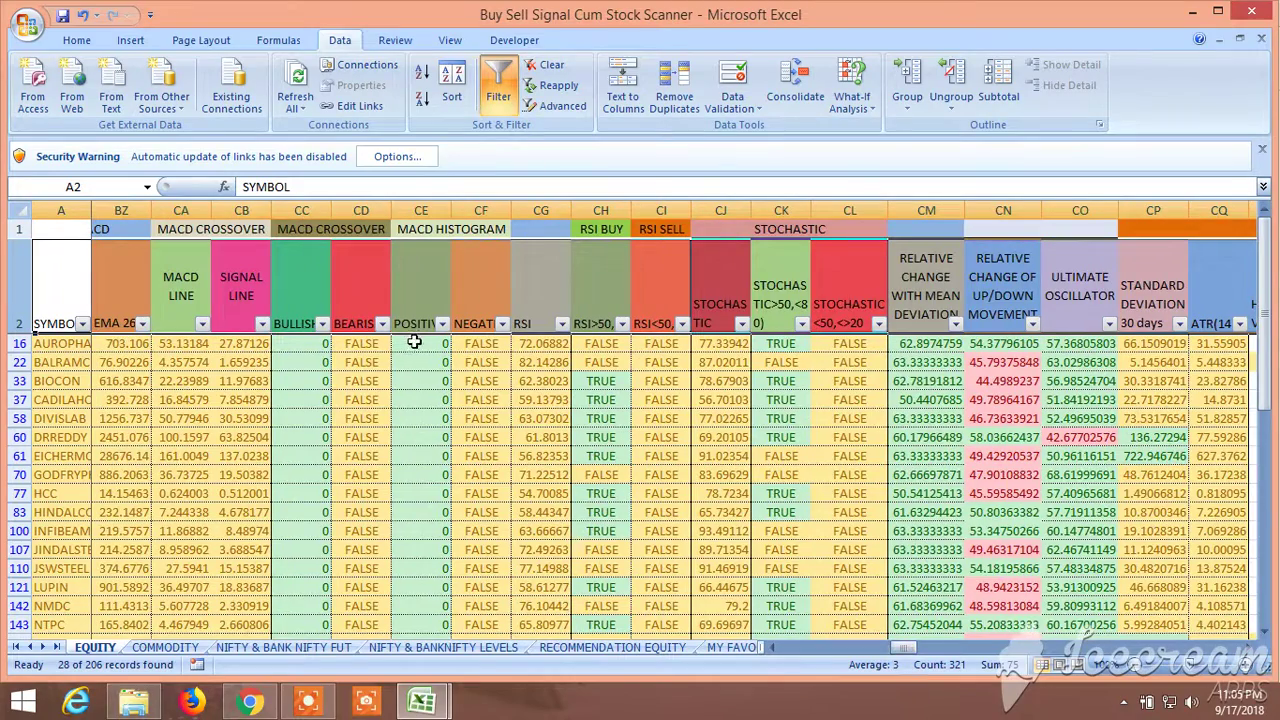
scroll(352, 440, "down", 2)
scroll(352, 440, "up", 1)
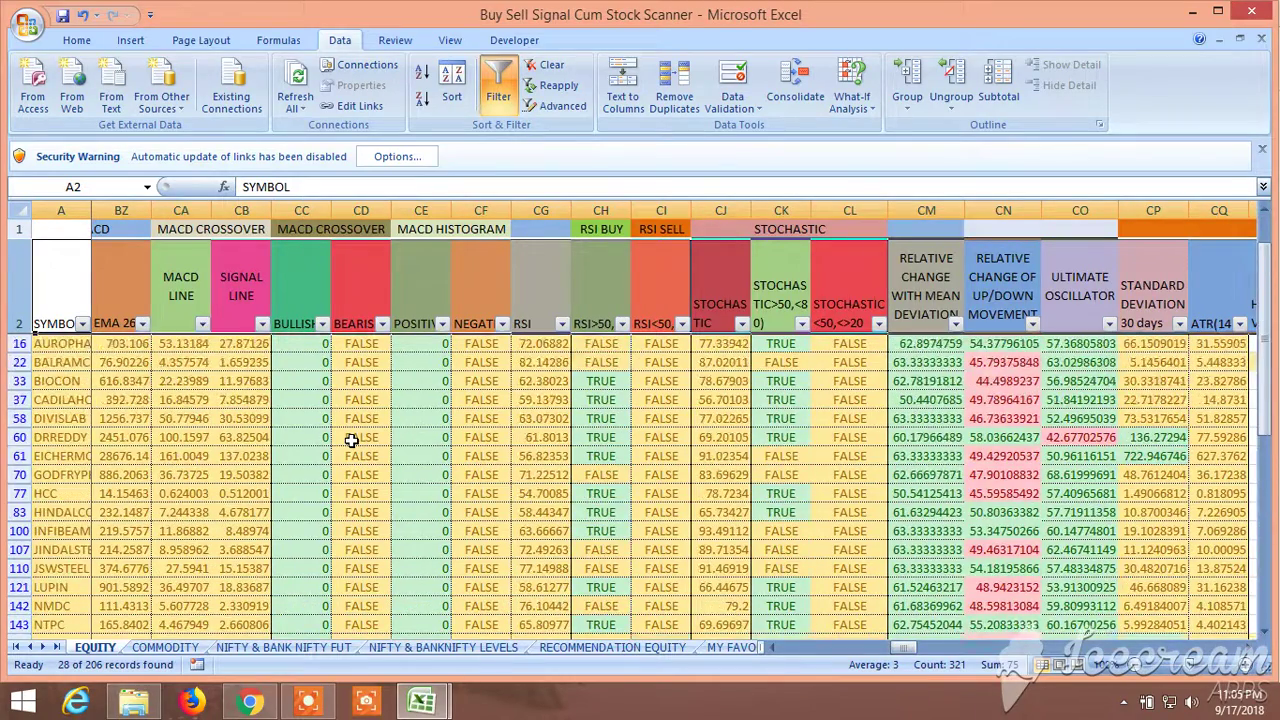
scroll(352, 440, "down", 3)
scroll(352, 440, "up", 2)
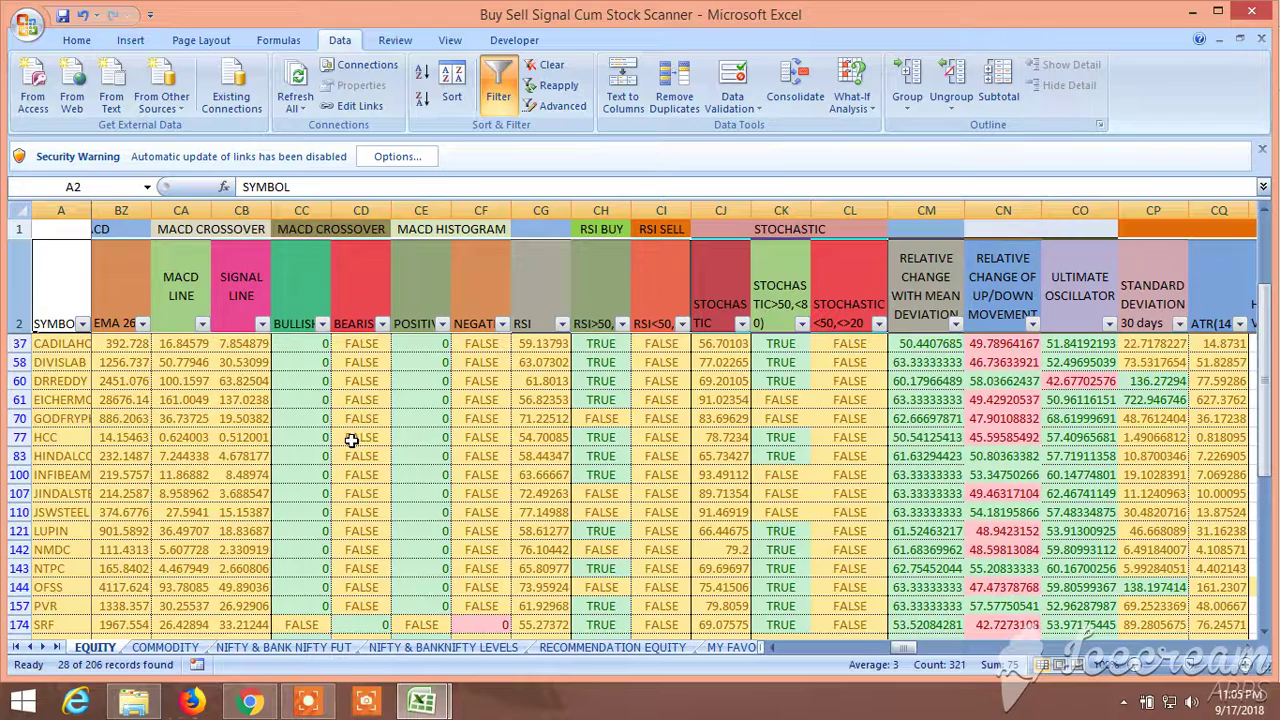
left_click(322, 323)
left_click(174, 502)
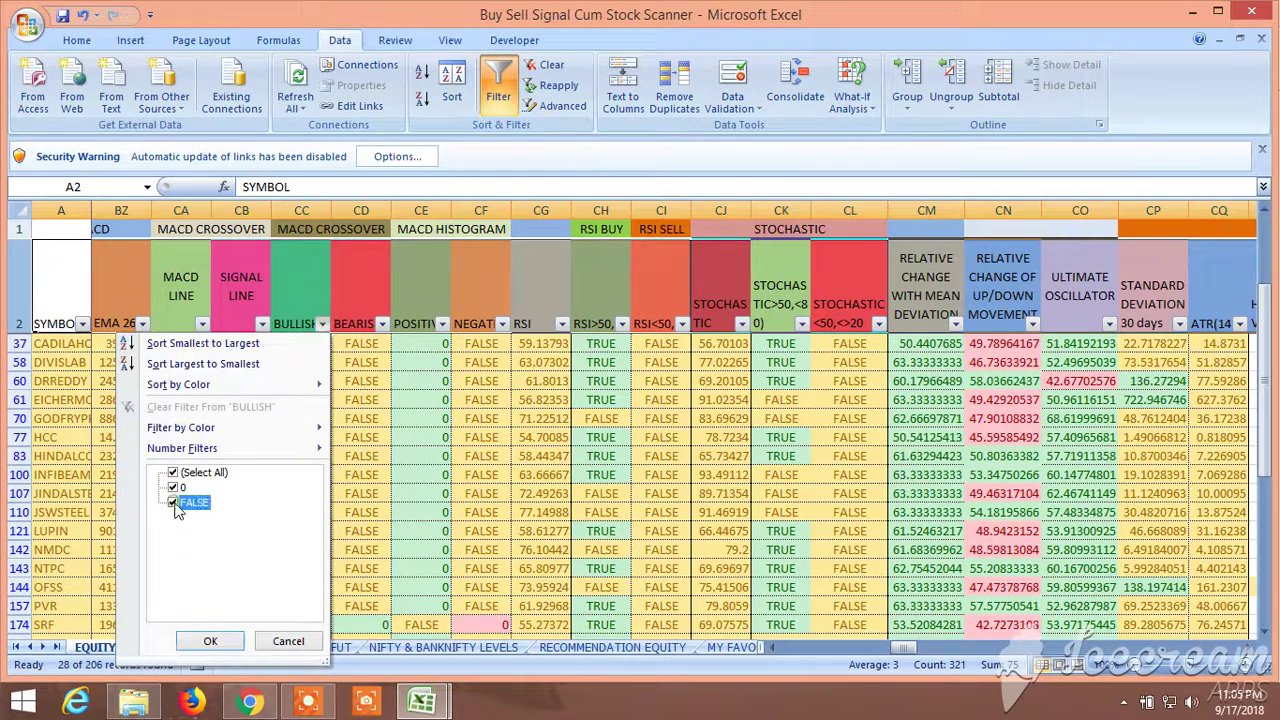
left_click(210, 641)
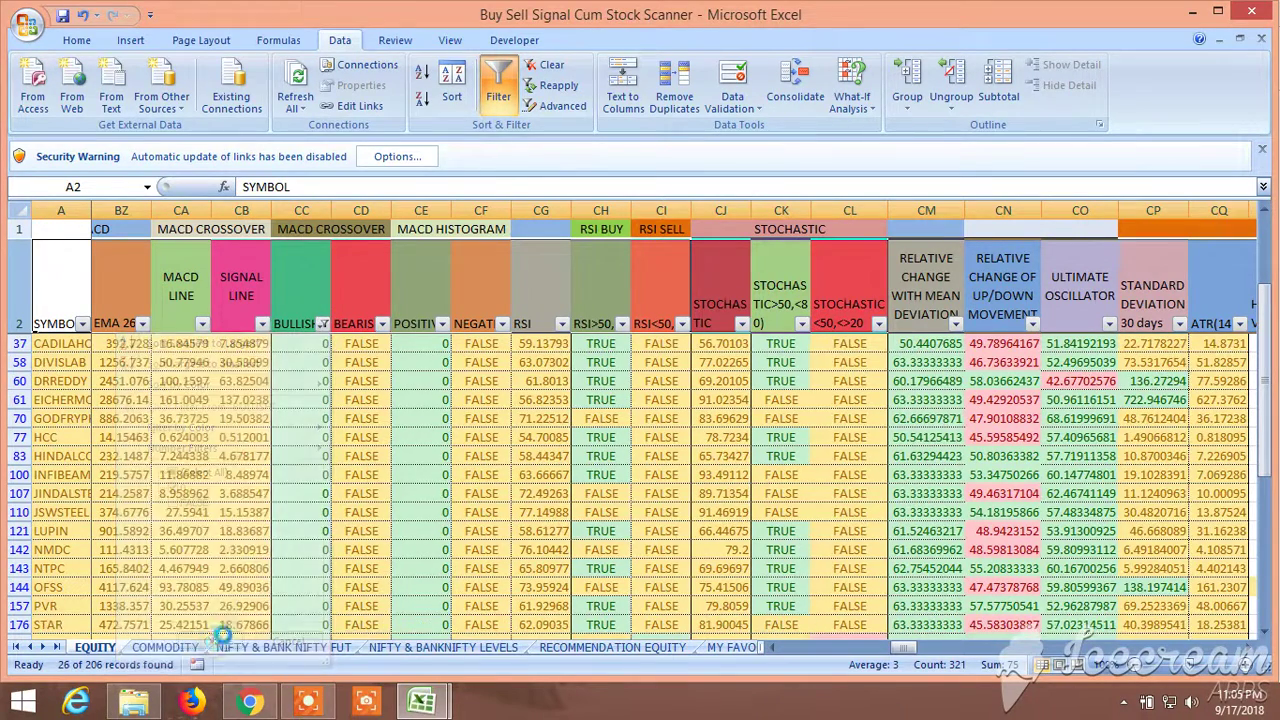
Filter the UP column under EMA 5-8-13 CROSSOVER to show only TRUE.
scroll(492, 452, "down", 3)
scroll(494, 455, "up", 4)
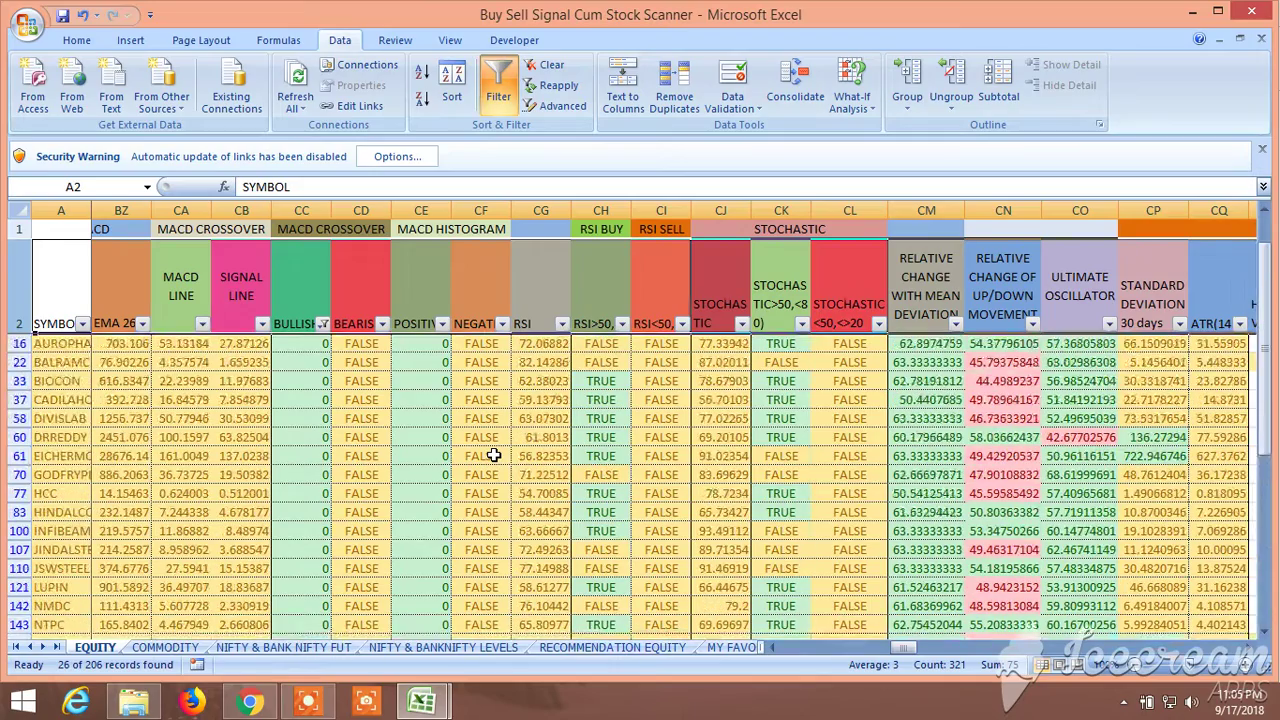
left_click_drag(897, 648, 836, 663)
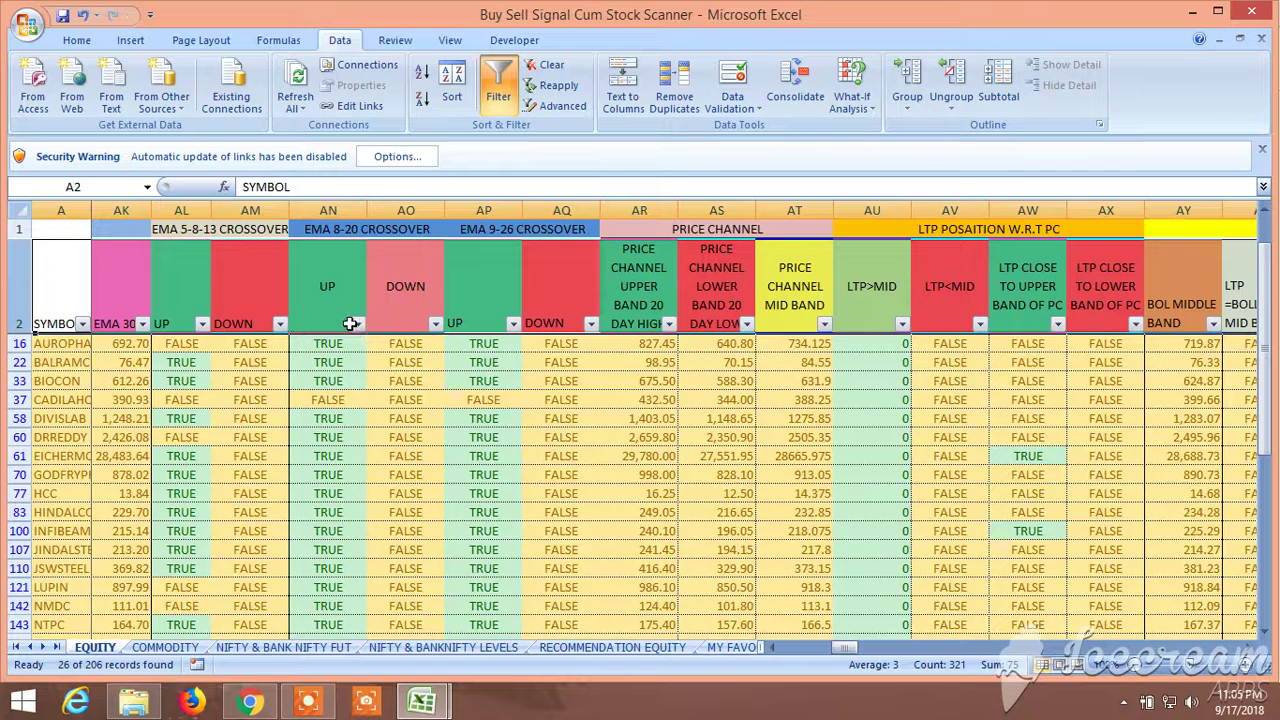
left_click(202, 323)
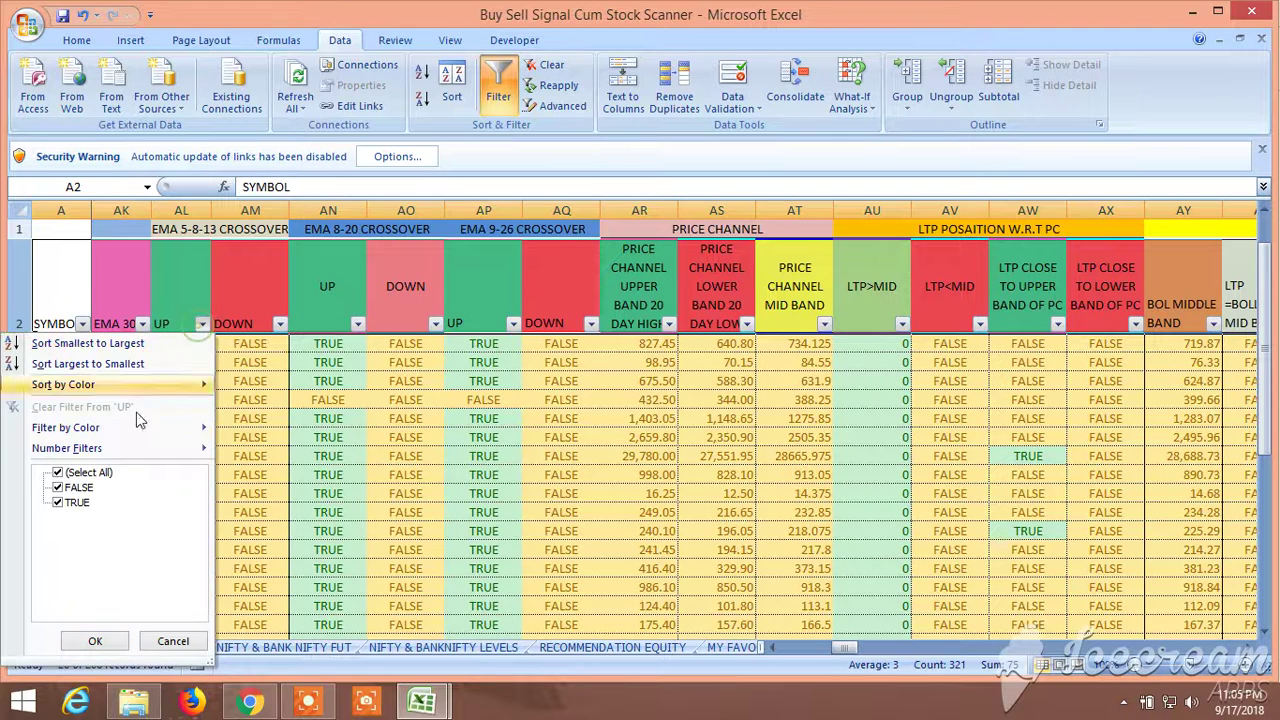
left_click(60, 487)
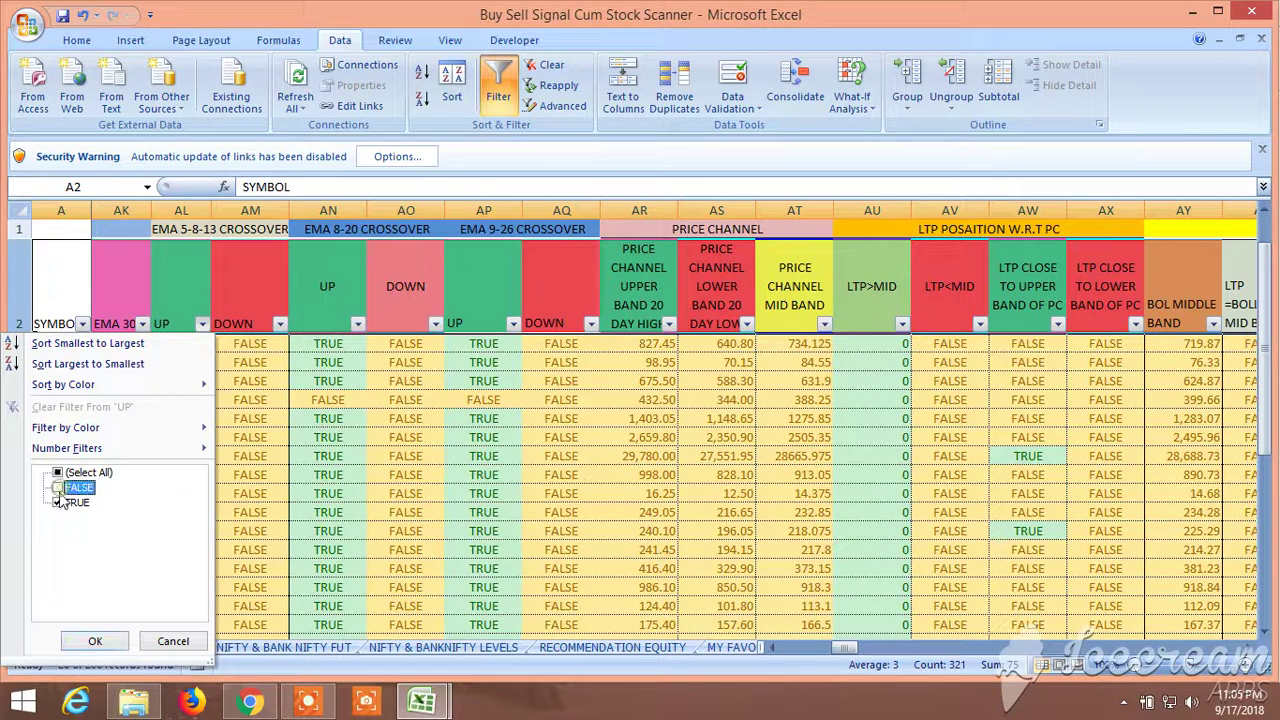
left_click(95, 641)
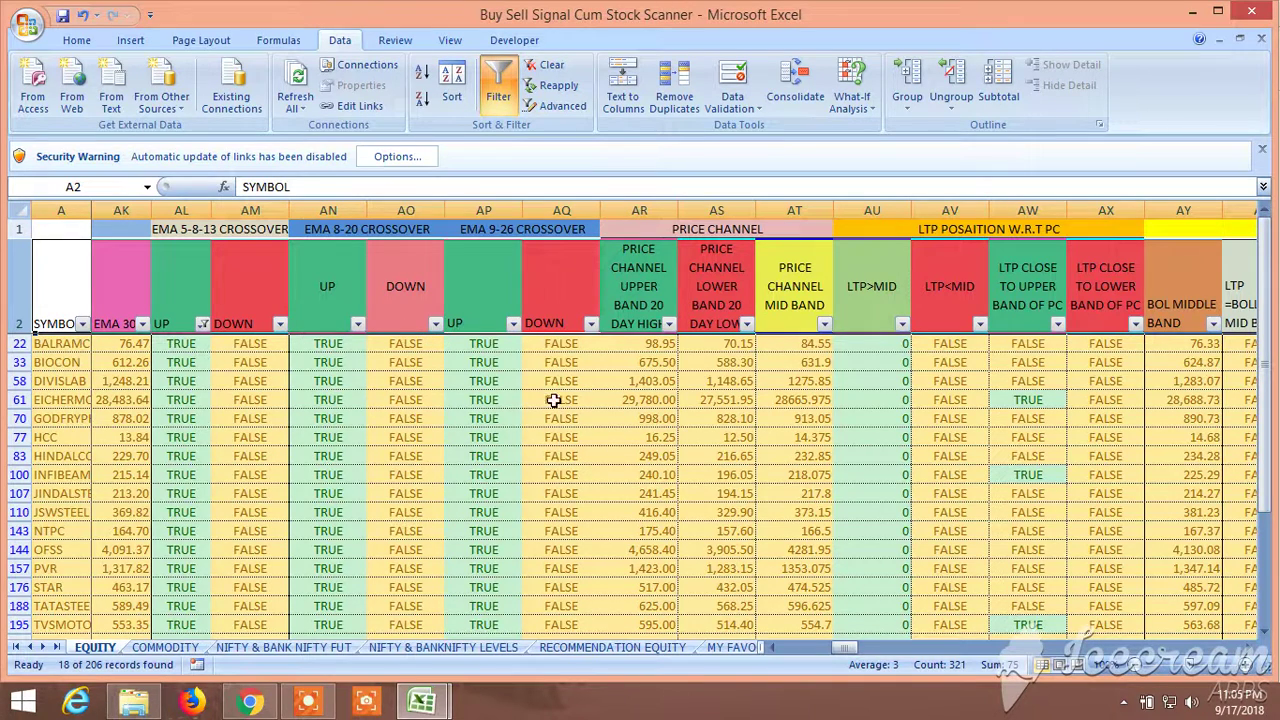
Filter the LTP>WC column beside WEIGHTED CLOSE to show only 0, excluding FALSE.
scroll(549, 399, "down", 1)
scroll(549, 399, "up", 1)
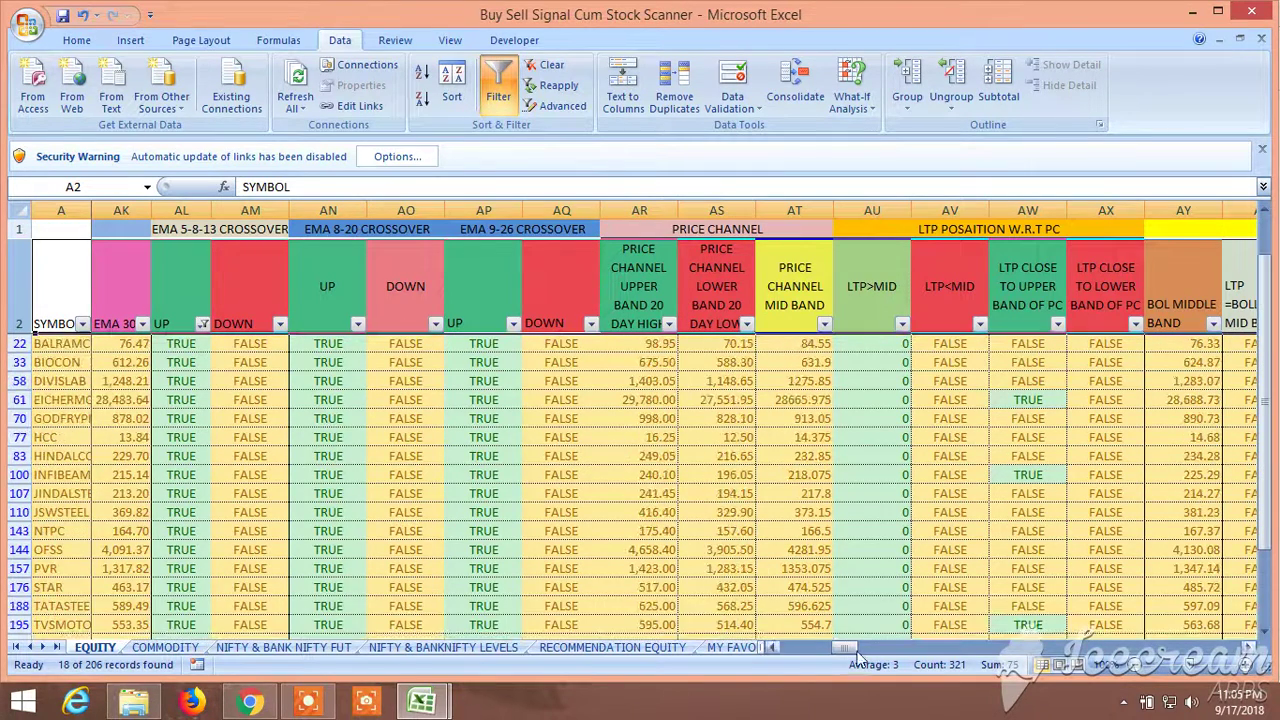
left_click_drag(855, 657, 930, 663)
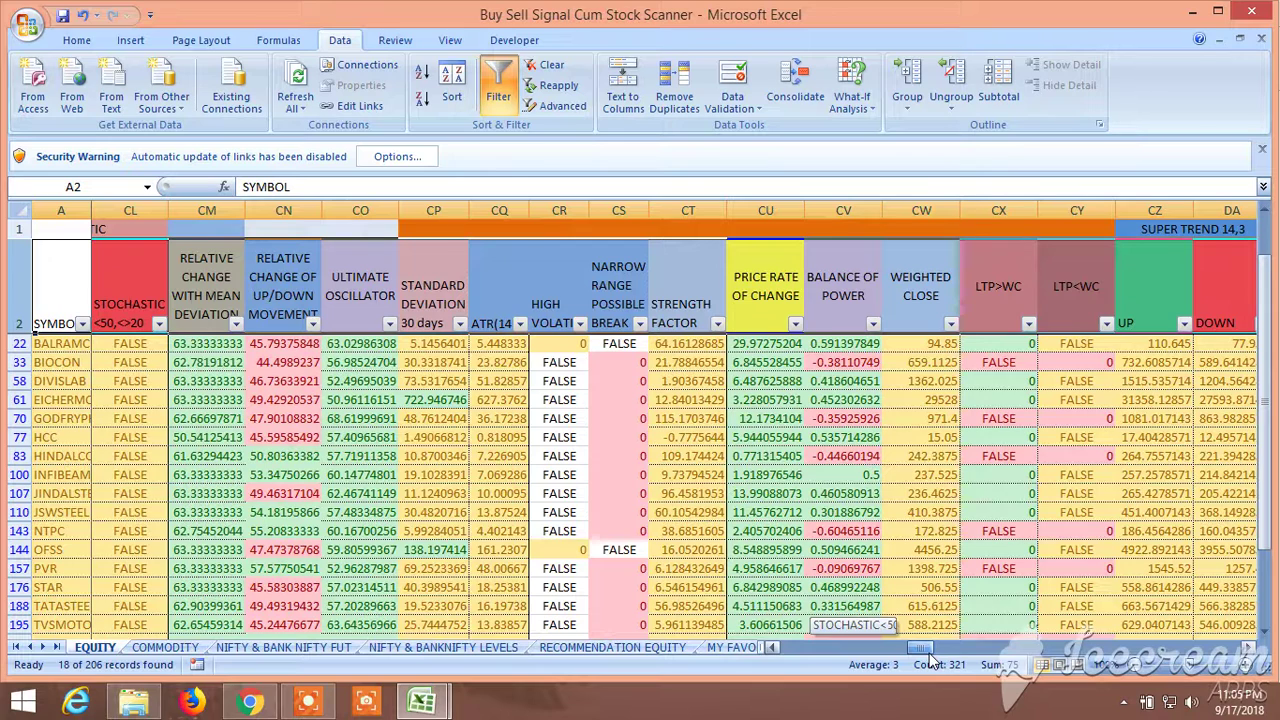
left_click_drag(930, 662, 930, 662)
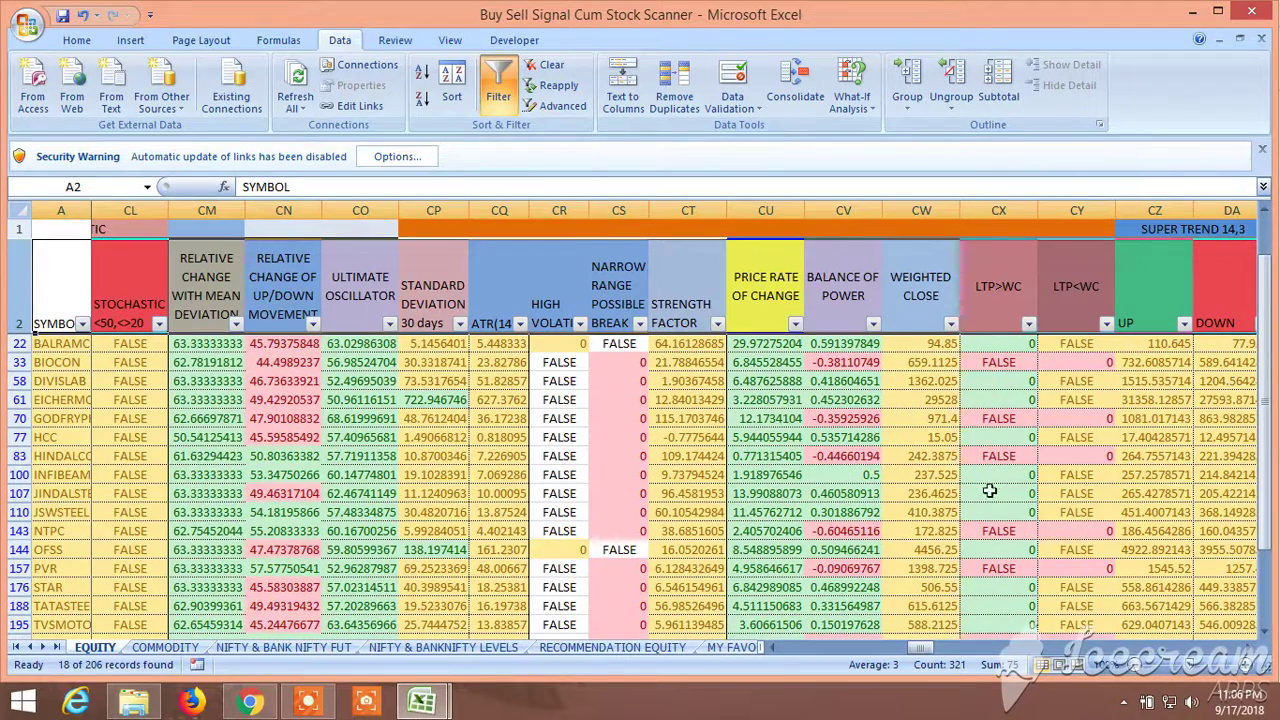
left_click(1029, 324)
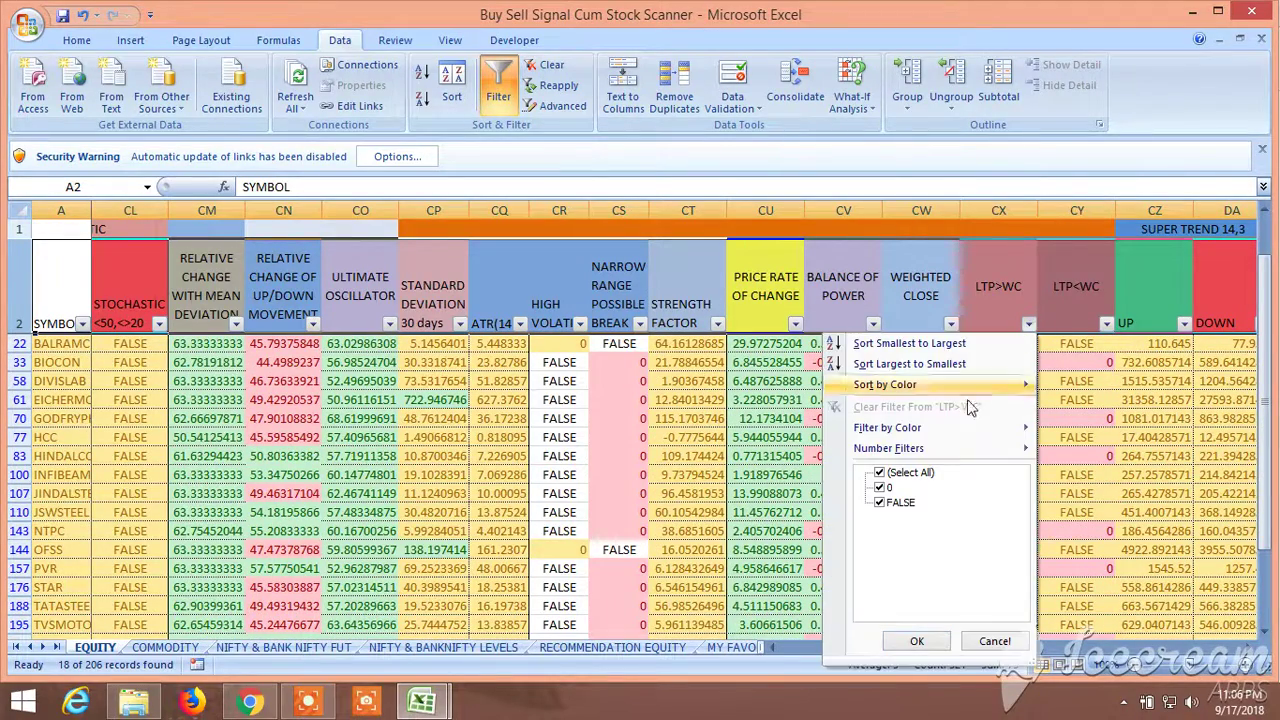
left_click(880, 503)
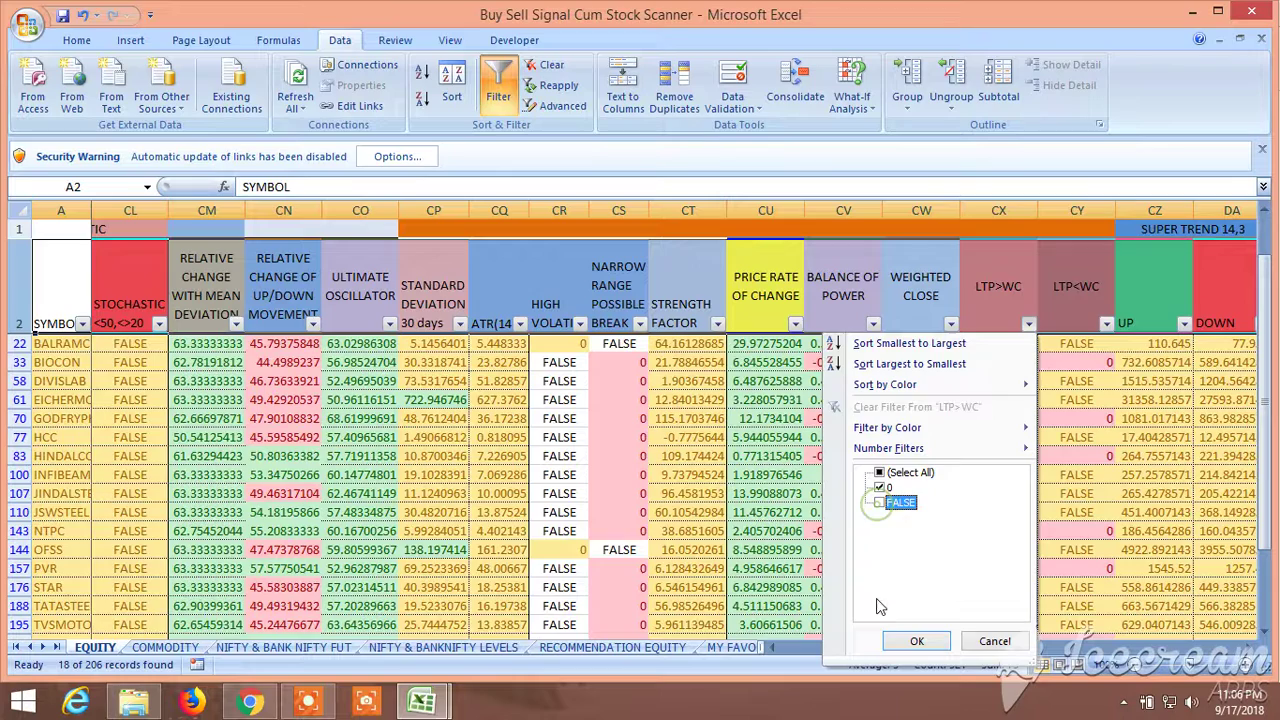
left_click(917, 641)
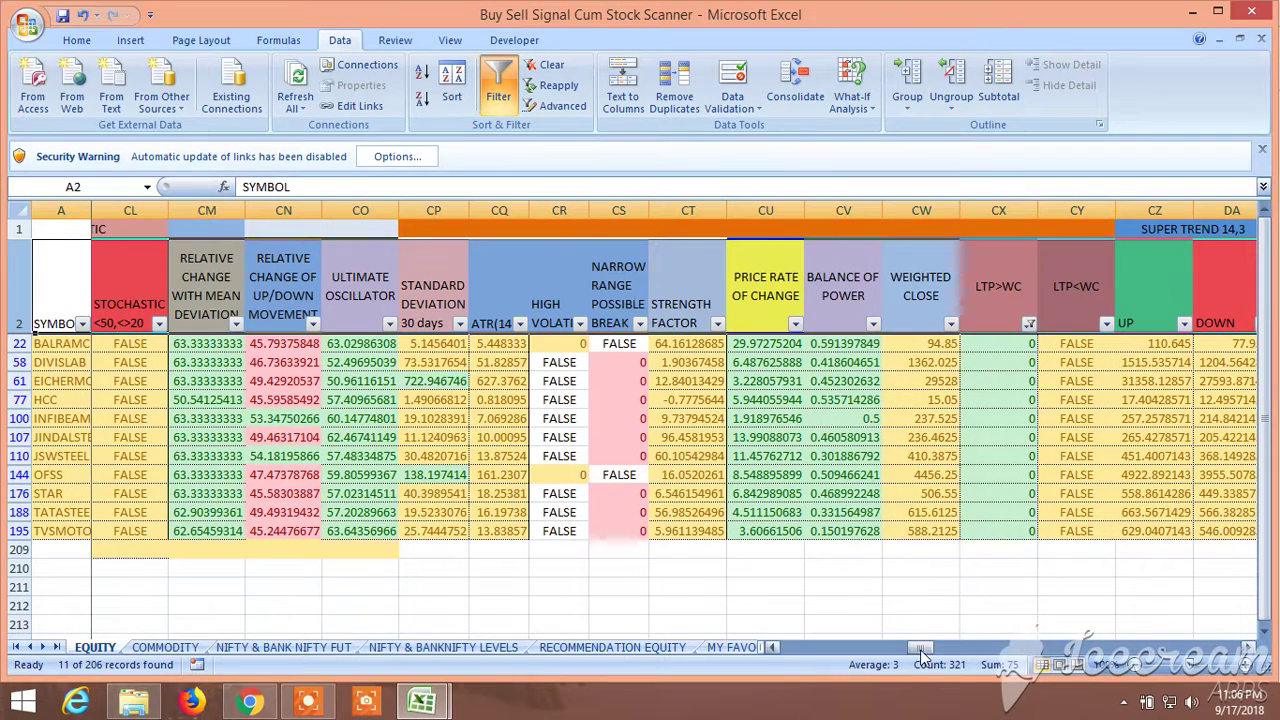
Apply a greater-than number filter to the Linear Regression 5 day column that keeps only positive values.
left_click_drag(918, 650, 930, 654)
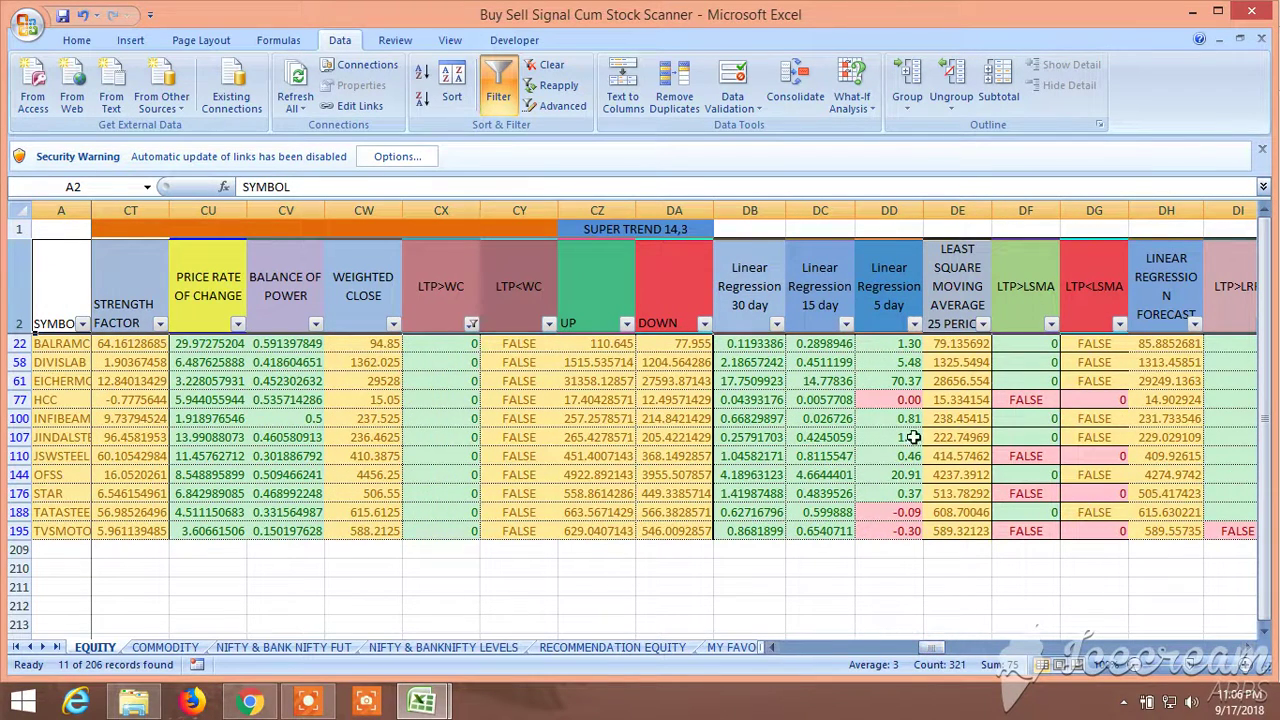
left_click(914, 325)
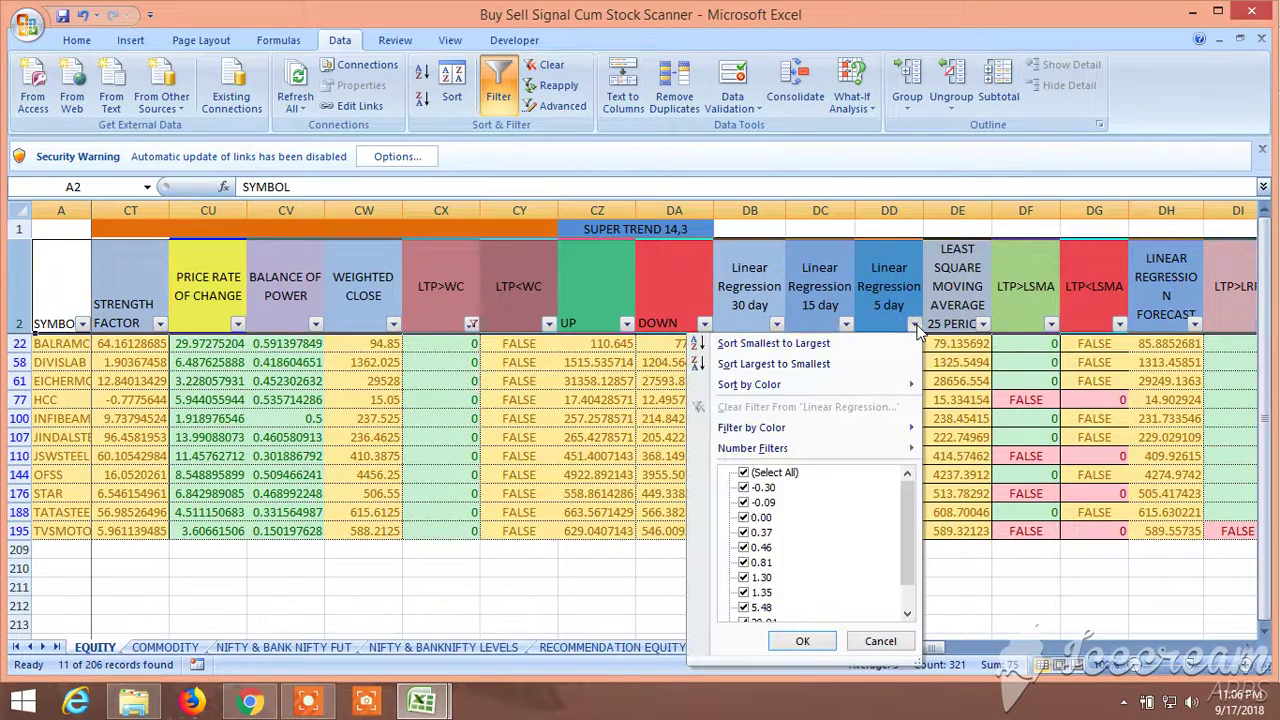
mouse_move(788, 450)
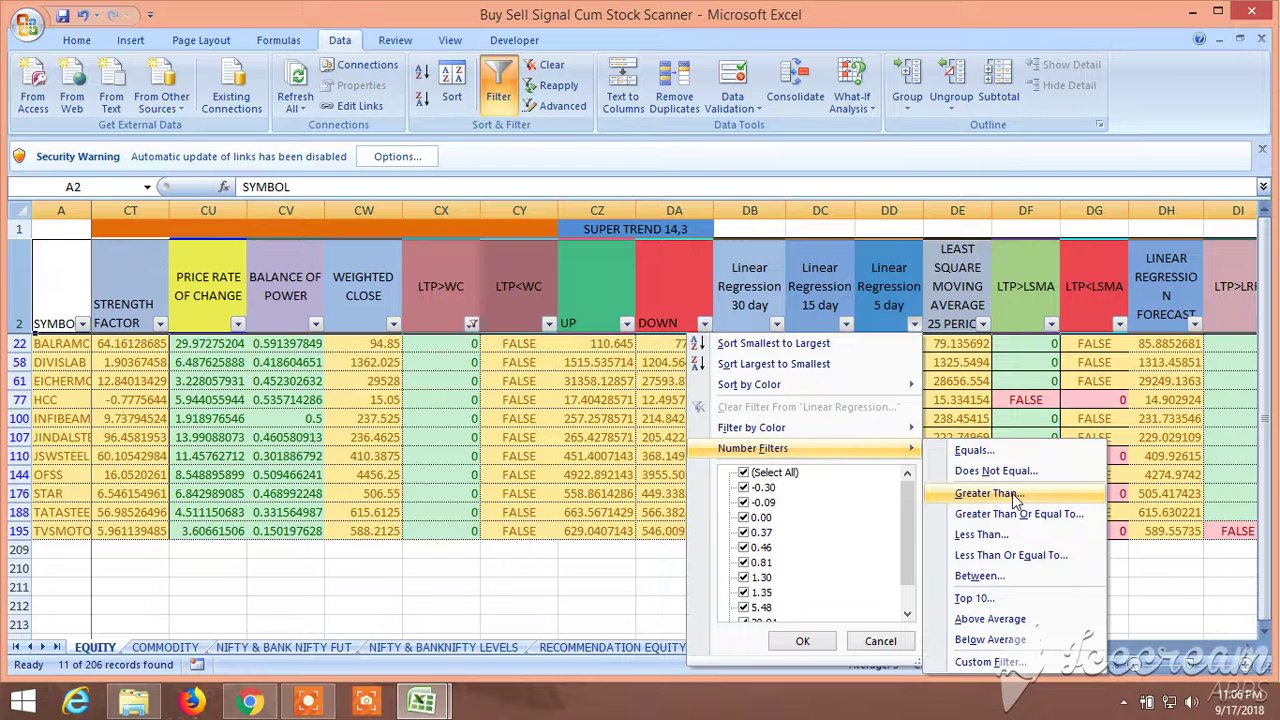
left_click(697, 540)
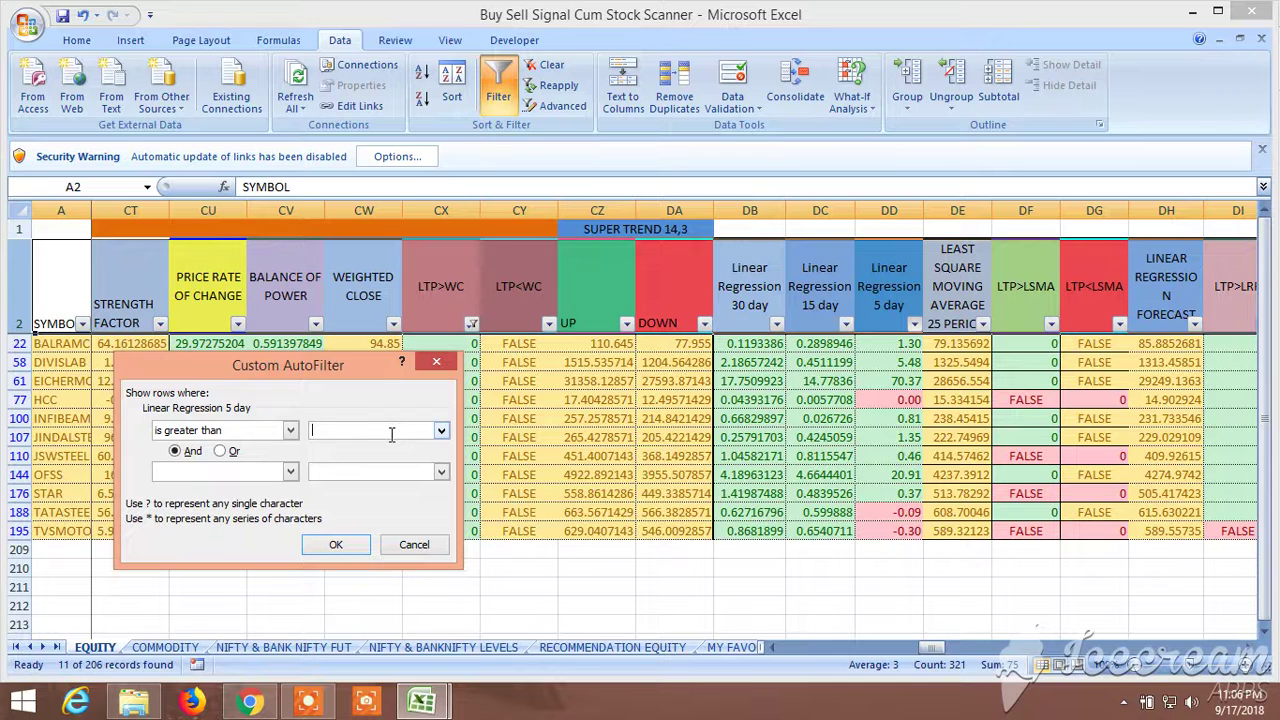
left_click(336, 544)
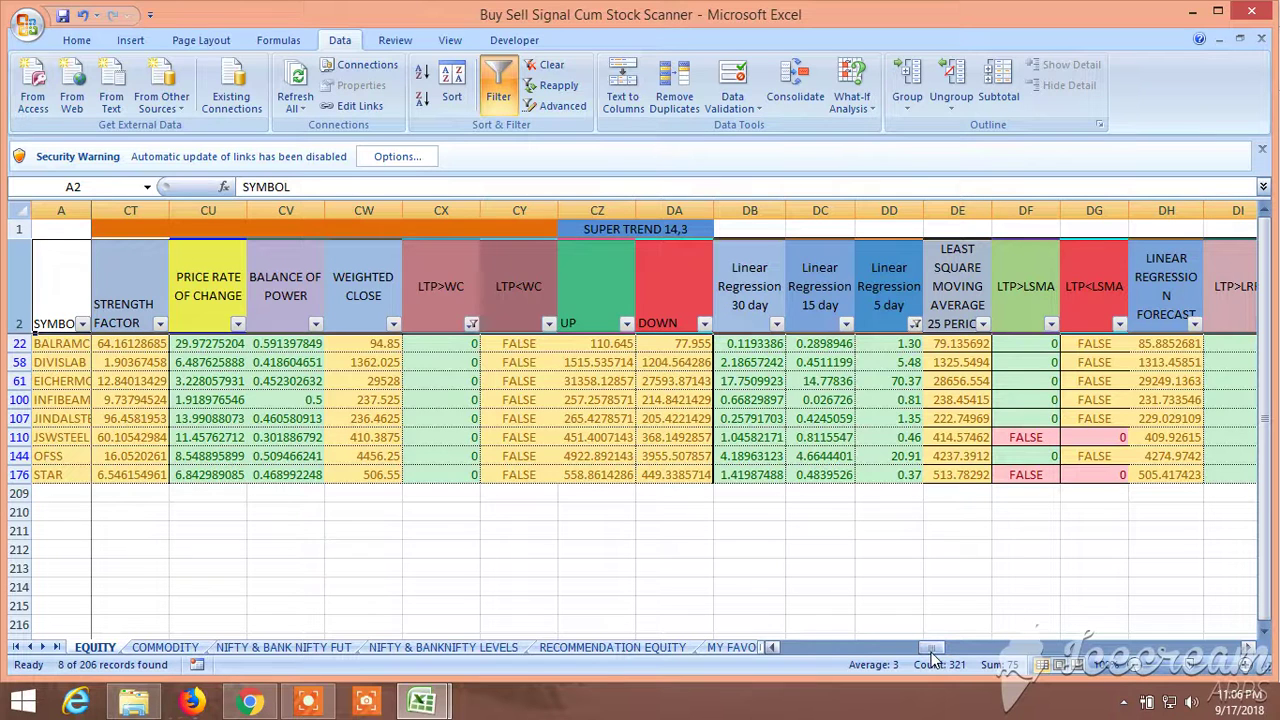
Filter the LTP>LSMA column to show only 0, excluding FALSE.
left_click_drag(930, 652, 940, 650)
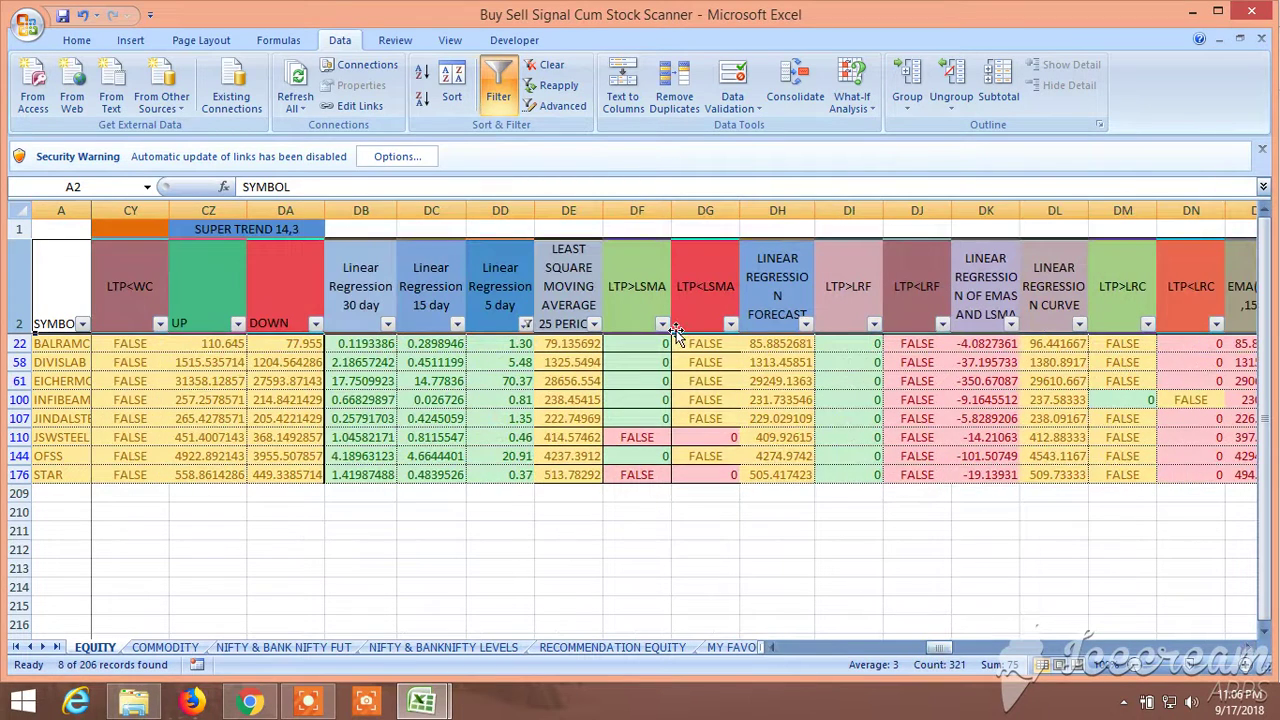
left_click(652, 322)
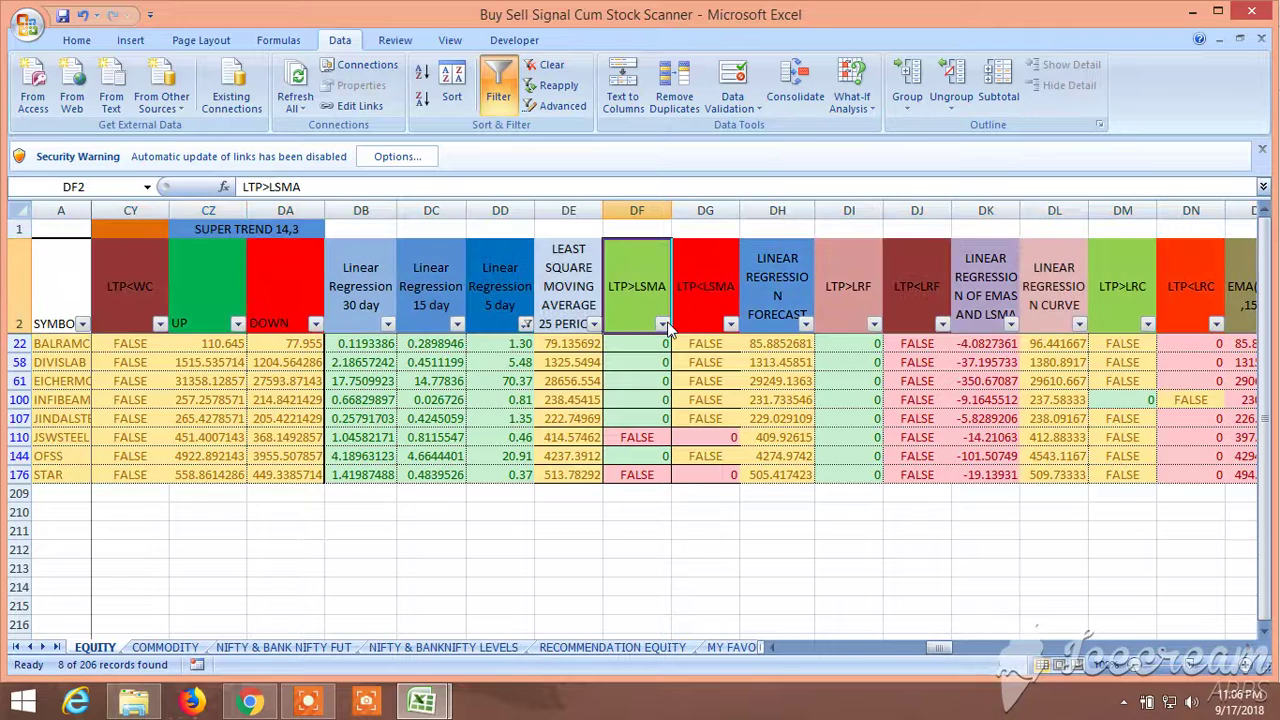
left_click(662, 323)
left_click(514, 503)
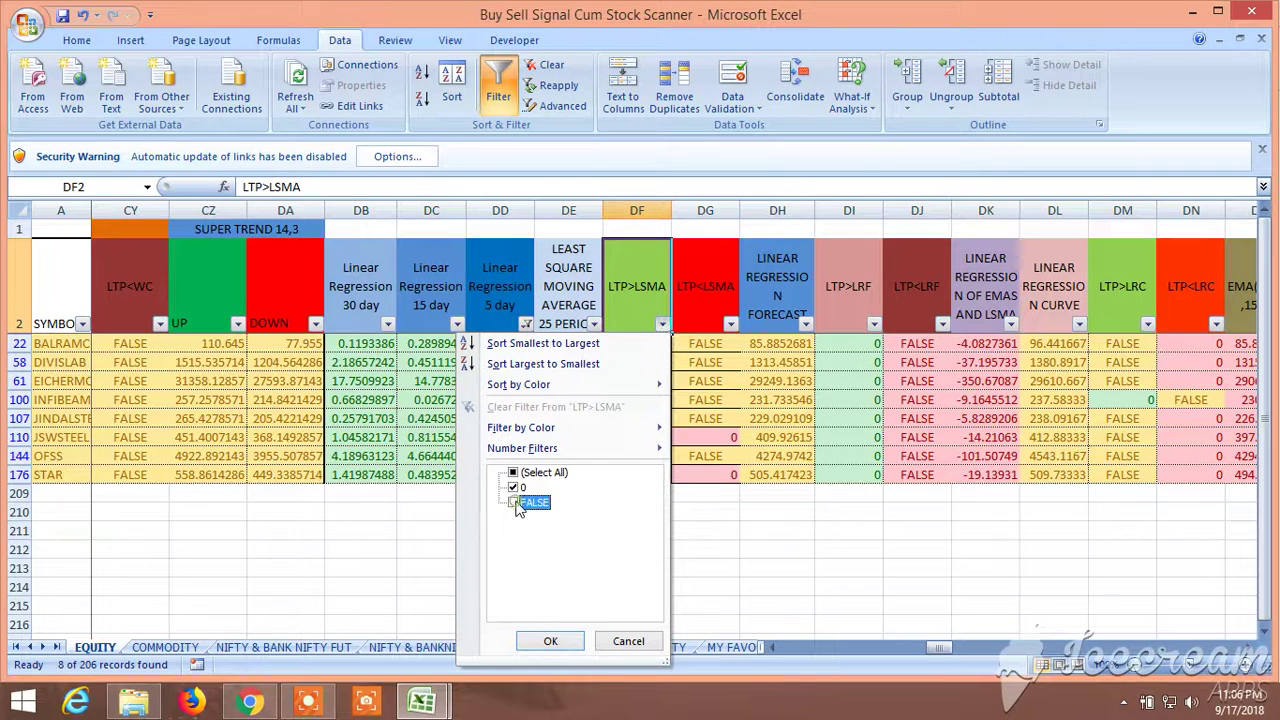
left_click(550, 641)
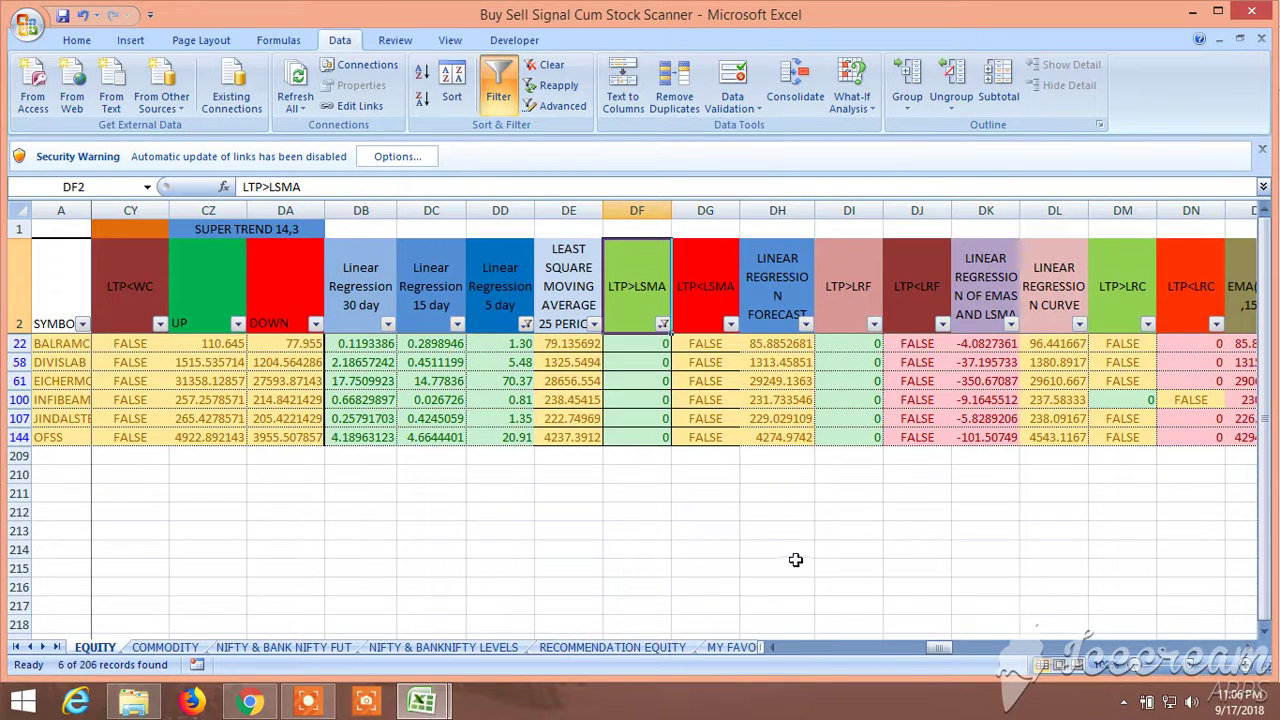
Apply a greater-than number filter to the PIVOT POINT PREV DAY column that leaves out the lowest-priced stock.
left_click_drag(950, 648, 955, 655)
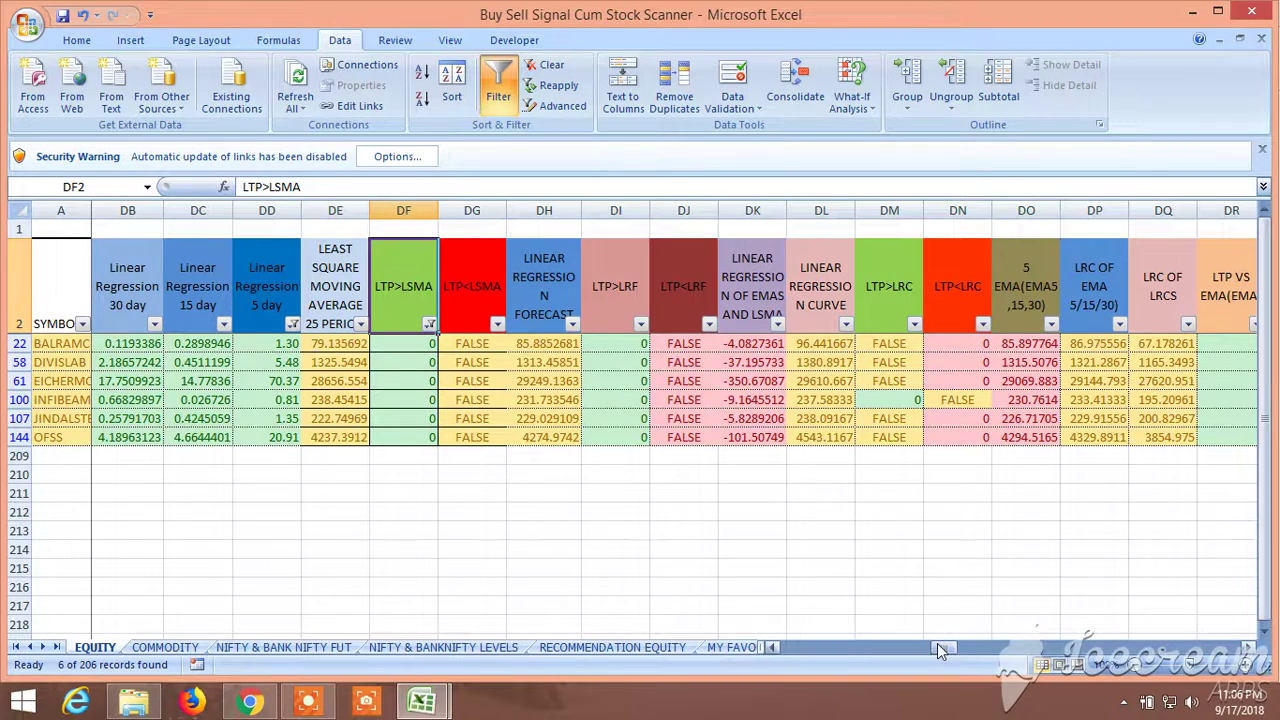
left_click_drag(942, 650, 799, 670)
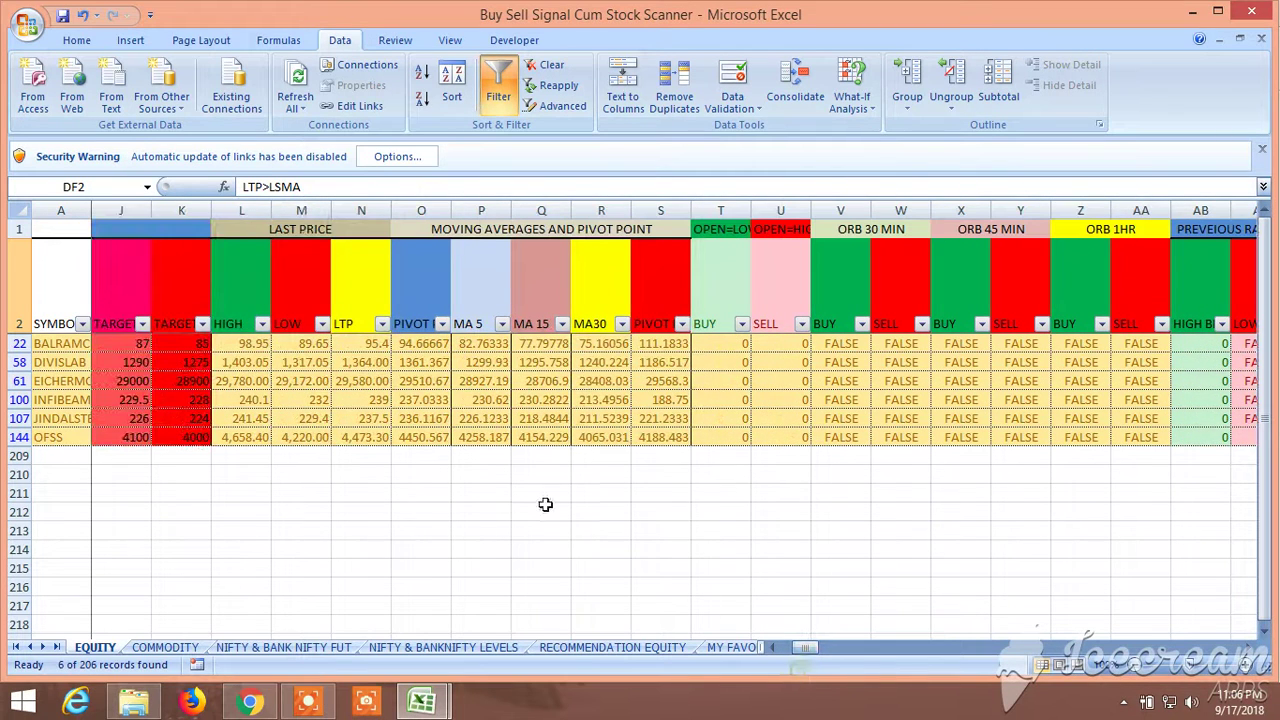
left_click(441, 324)
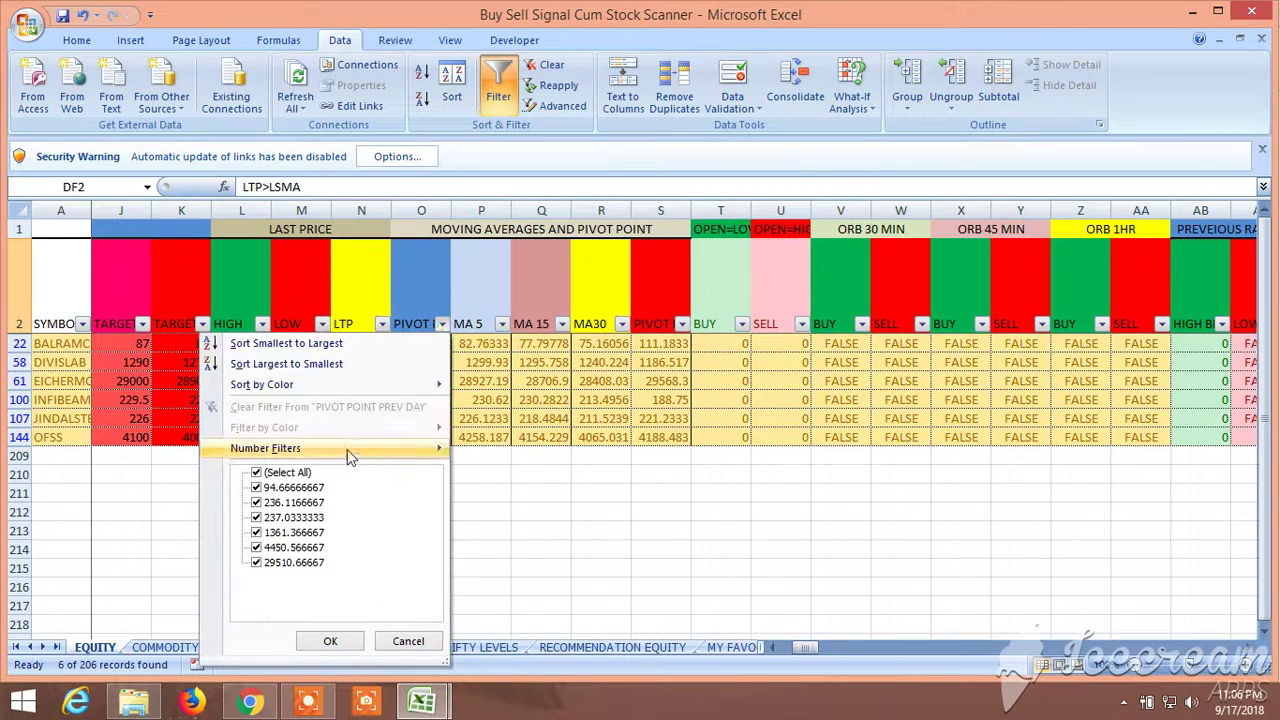
mouse_move(350, 452)
left_click(515, 492)
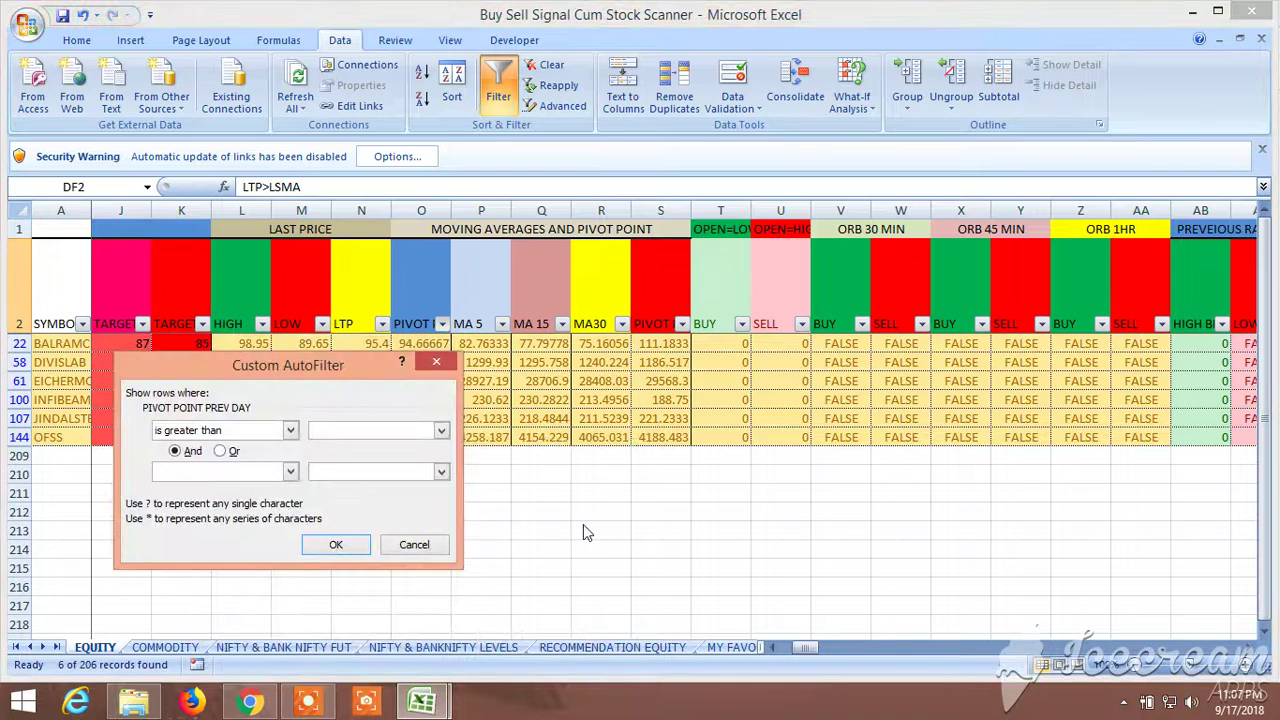
left_click(337, 548)
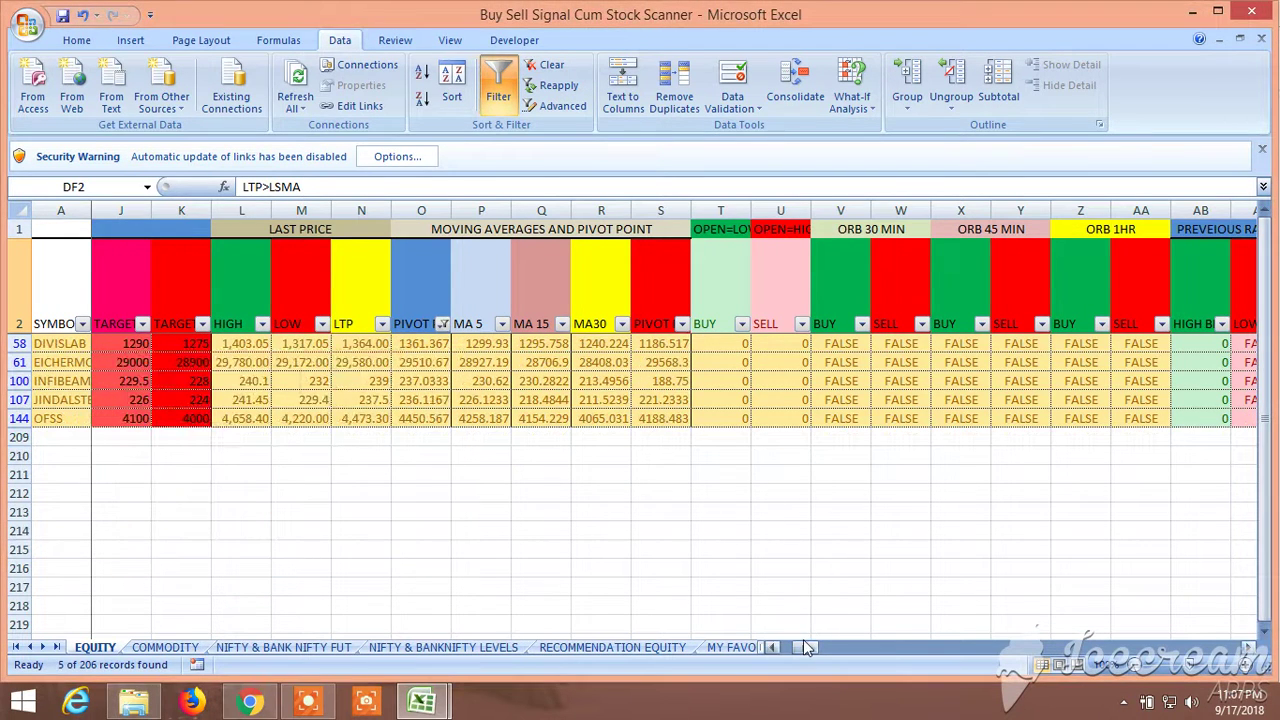
Filter the RSI>50,<70 column under RSI BUY to show only TRUE, excluding FALSE.
left_click_drag(806, 647, 907, 640)
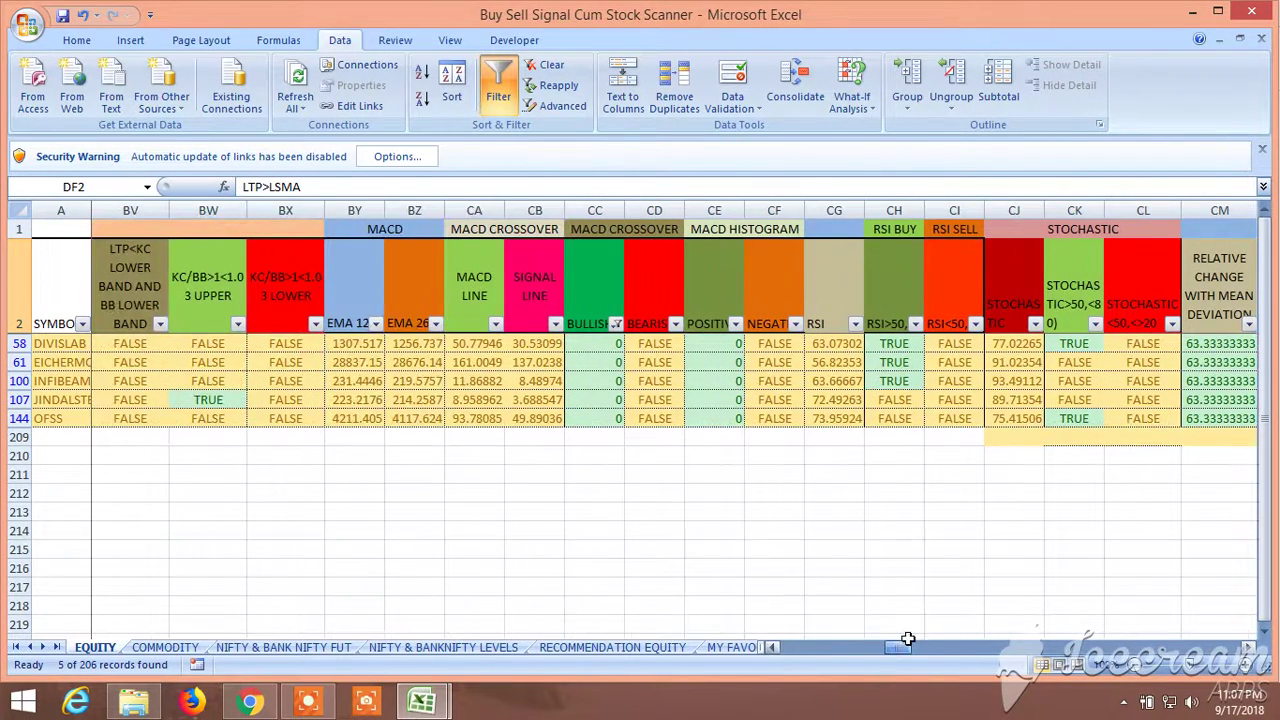
left_click(915, 322)
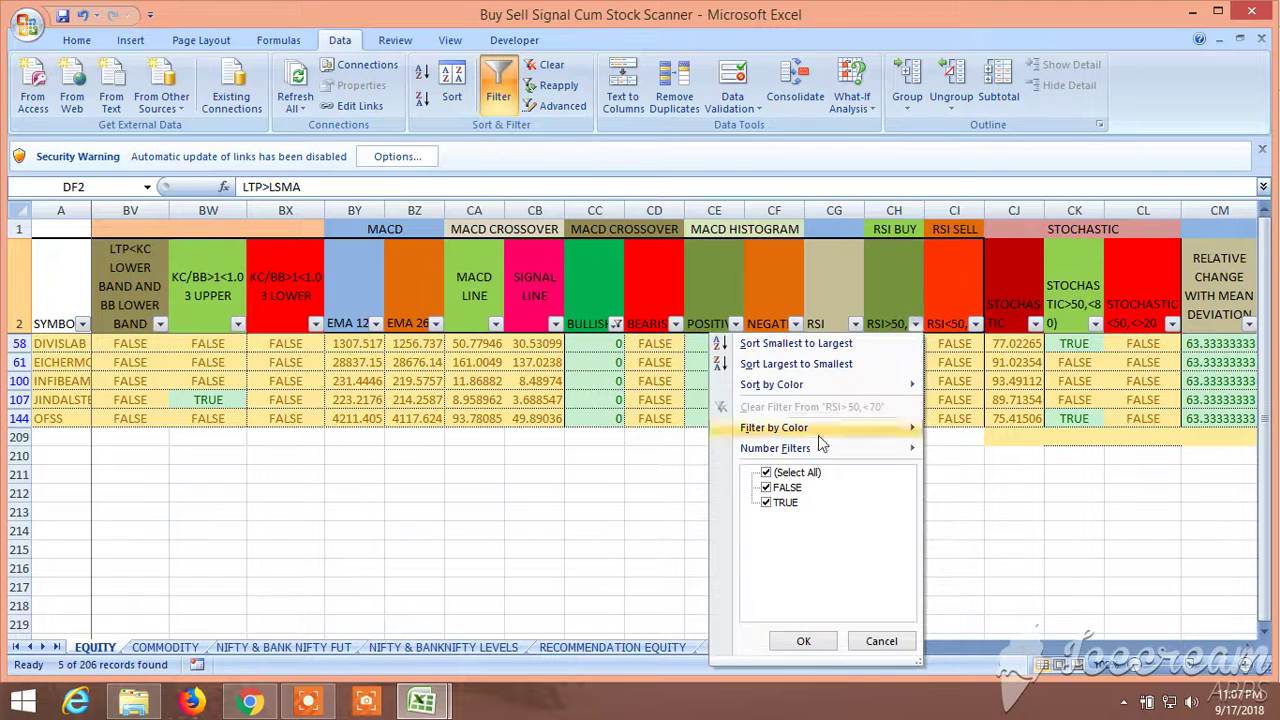
left_click(767, 487)
left_click(803, 641)
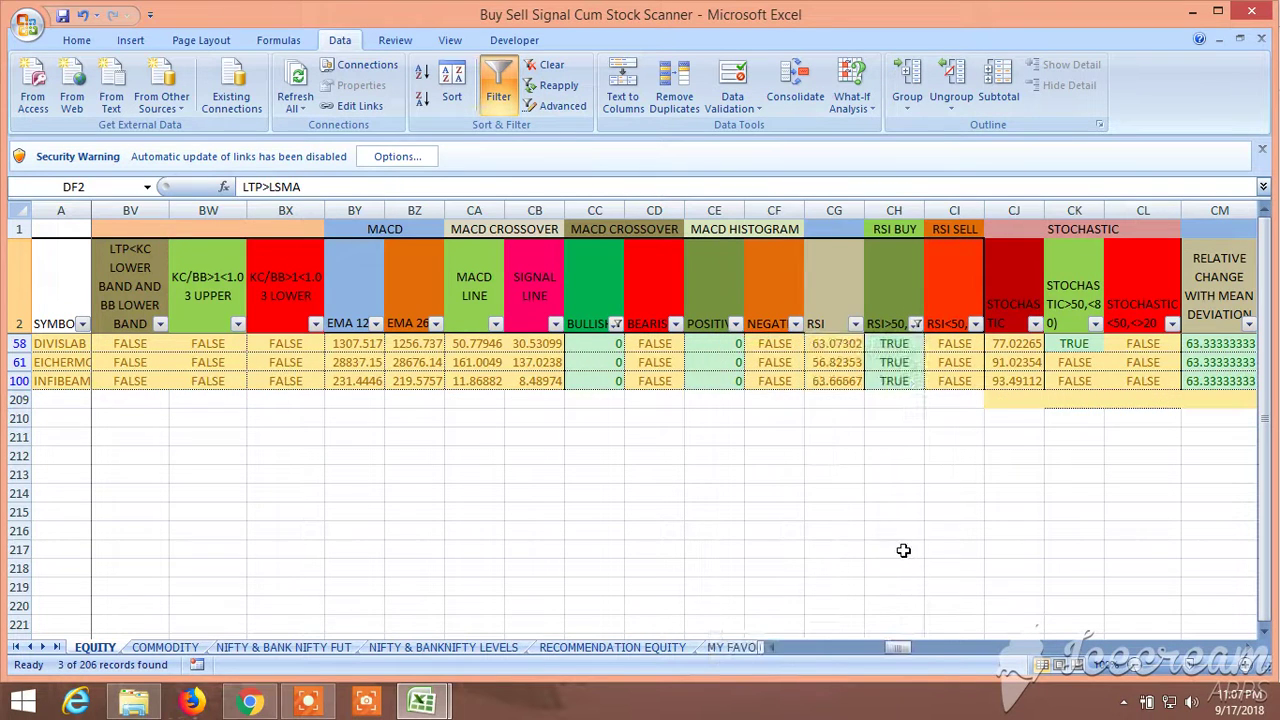
left_click(903, 550)
Review the Fibonacci, pivot, probable high-low and RSI columns on the NIFTY & BANKNIFTY LEVELS sheet, and return to the EQUITY sheet.
left_click_drag(898, 648, 766, 662)
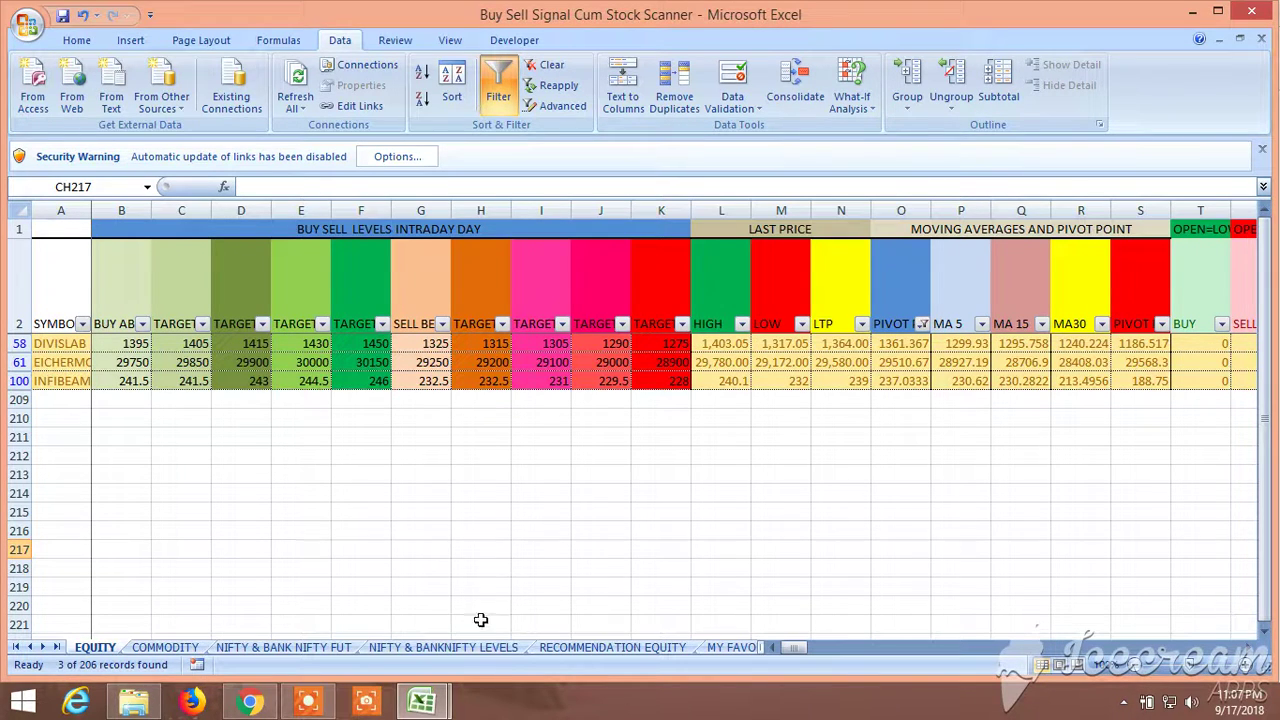
left_click(462, 647)
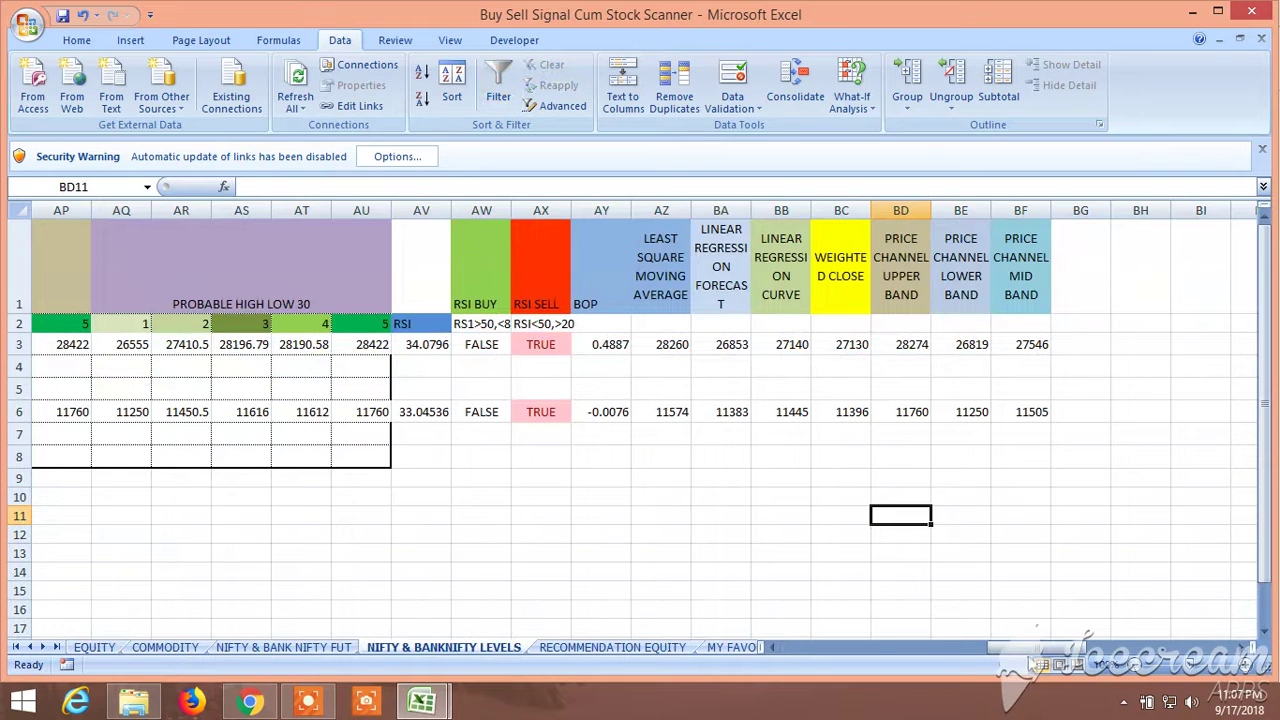
left_click_drag(1040, 648, 1040, 648)
left_click_drag(838, 673, 732, 662)
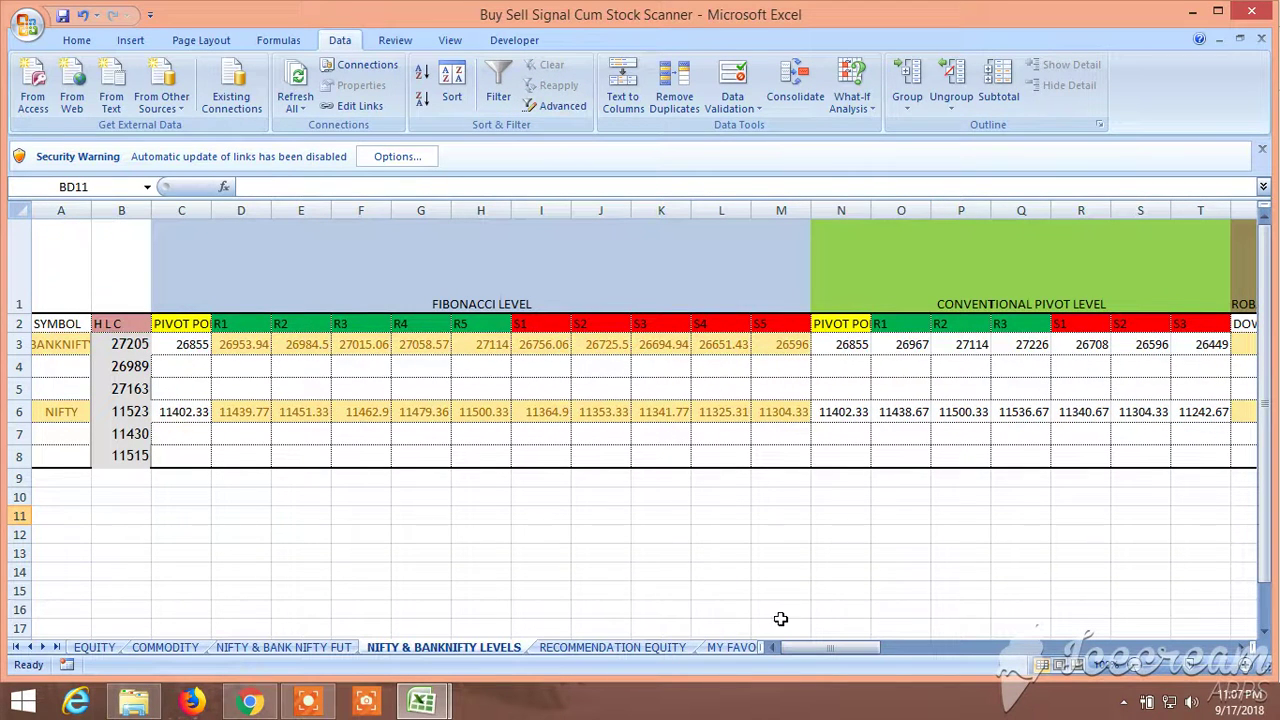
left_click_drag(809, 657, 1005, 665)
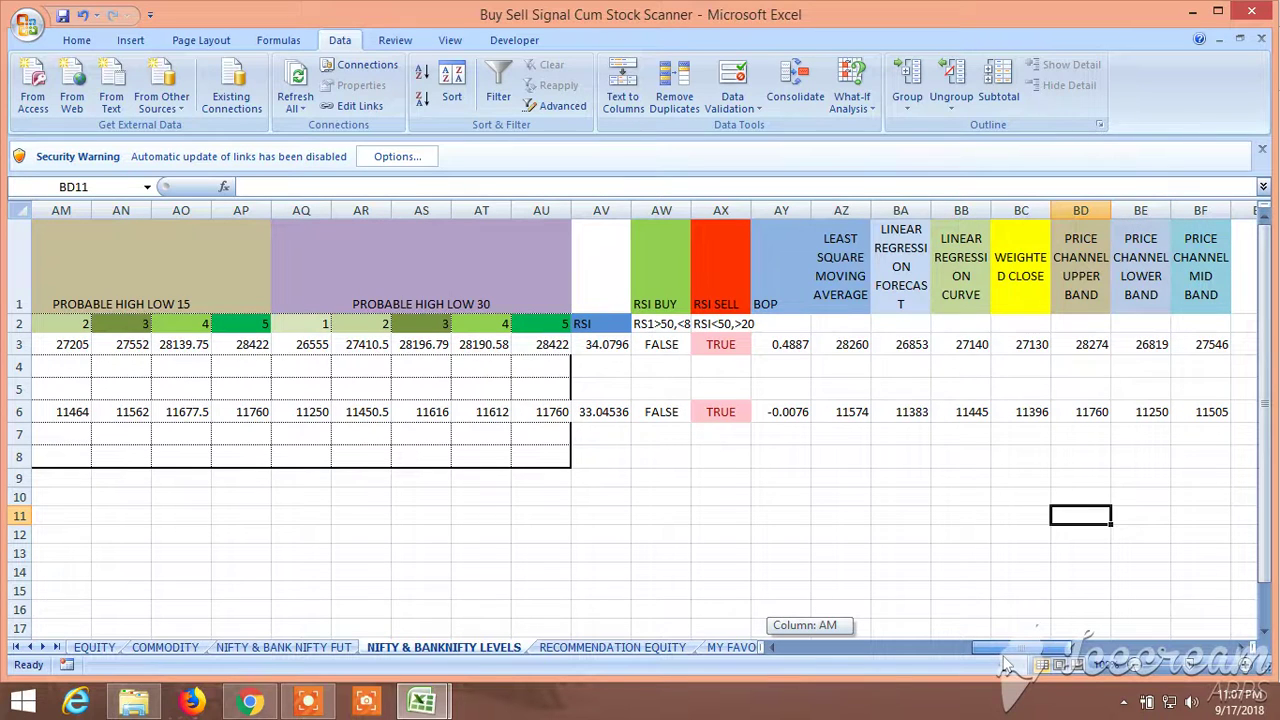
left_click_drag(1005, 665, 1005, 665)
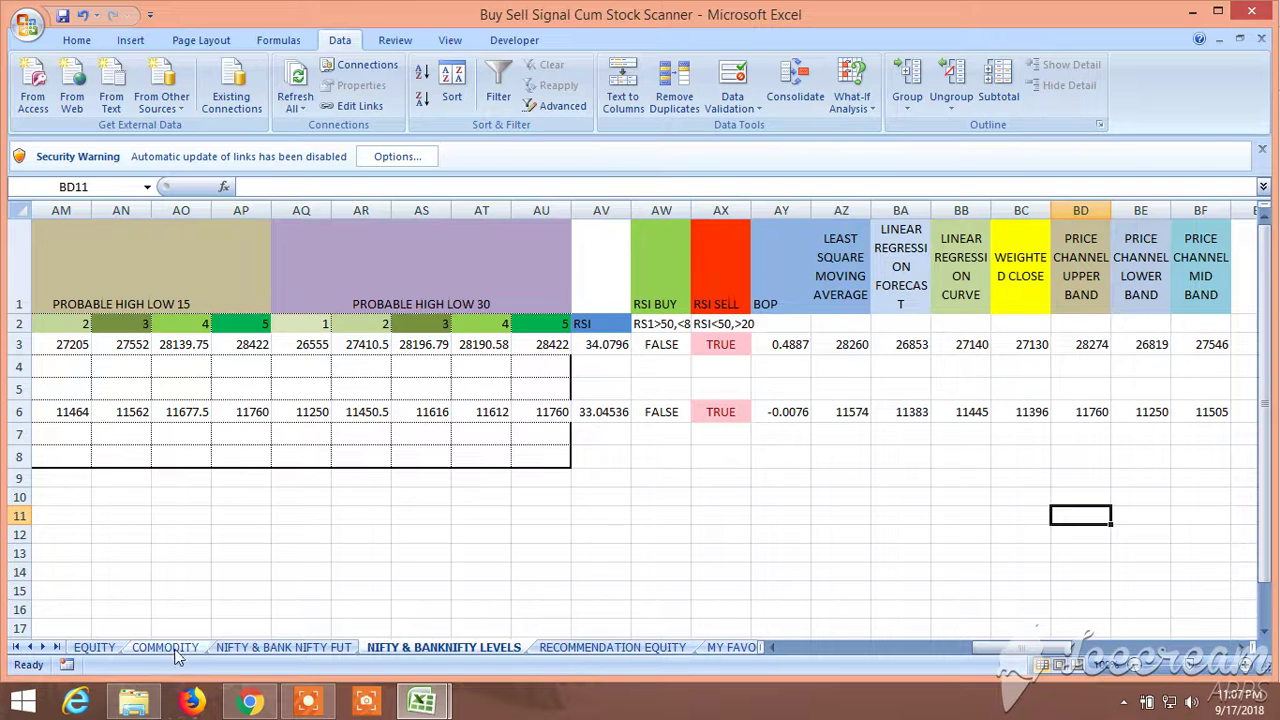
left_click(97, 648)
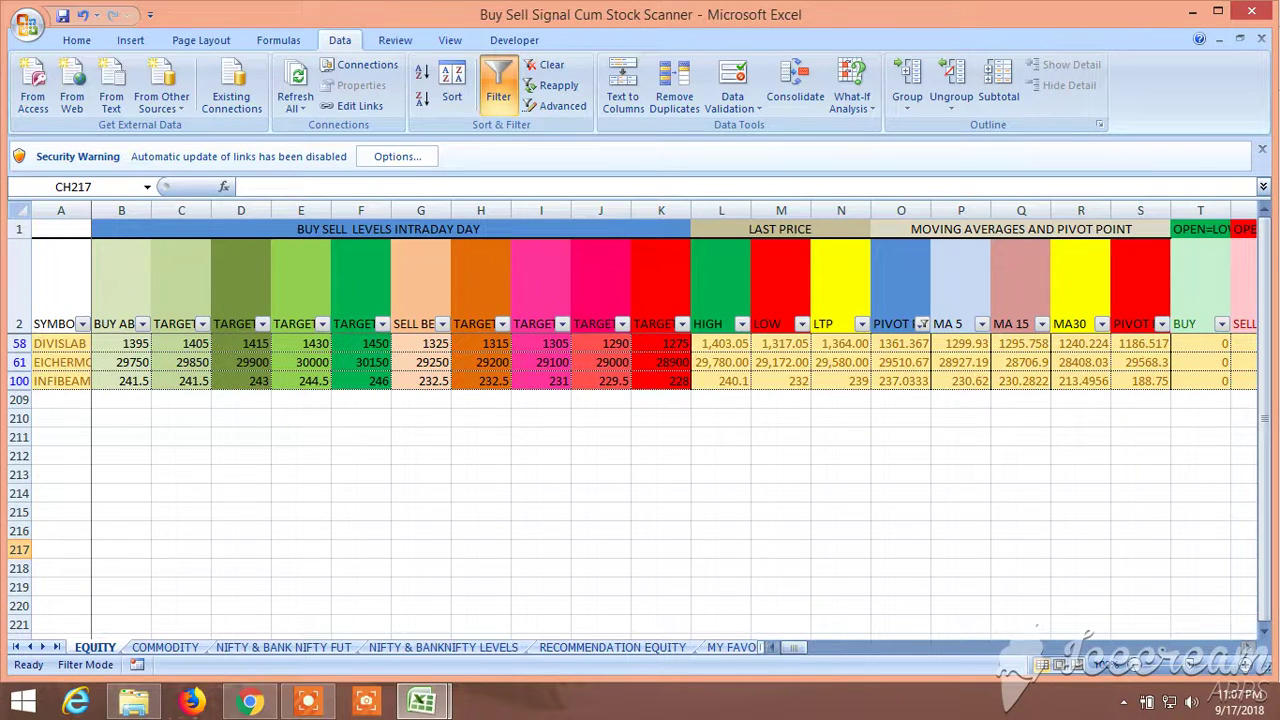
Switch to Chrome to view the Divis Laboratories live chart on Investing.com, and return to the Excel scanner.
left_click(271, 706)
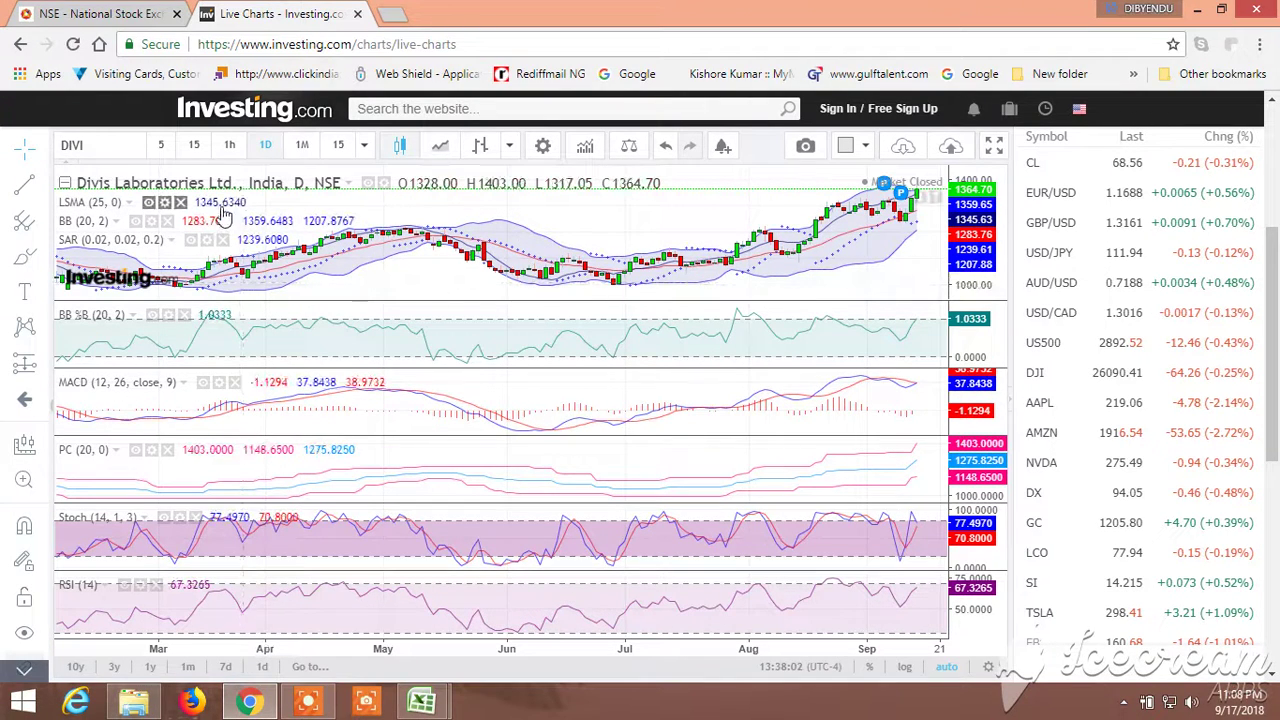
left_click(421, 700)
left_click(465, 608)
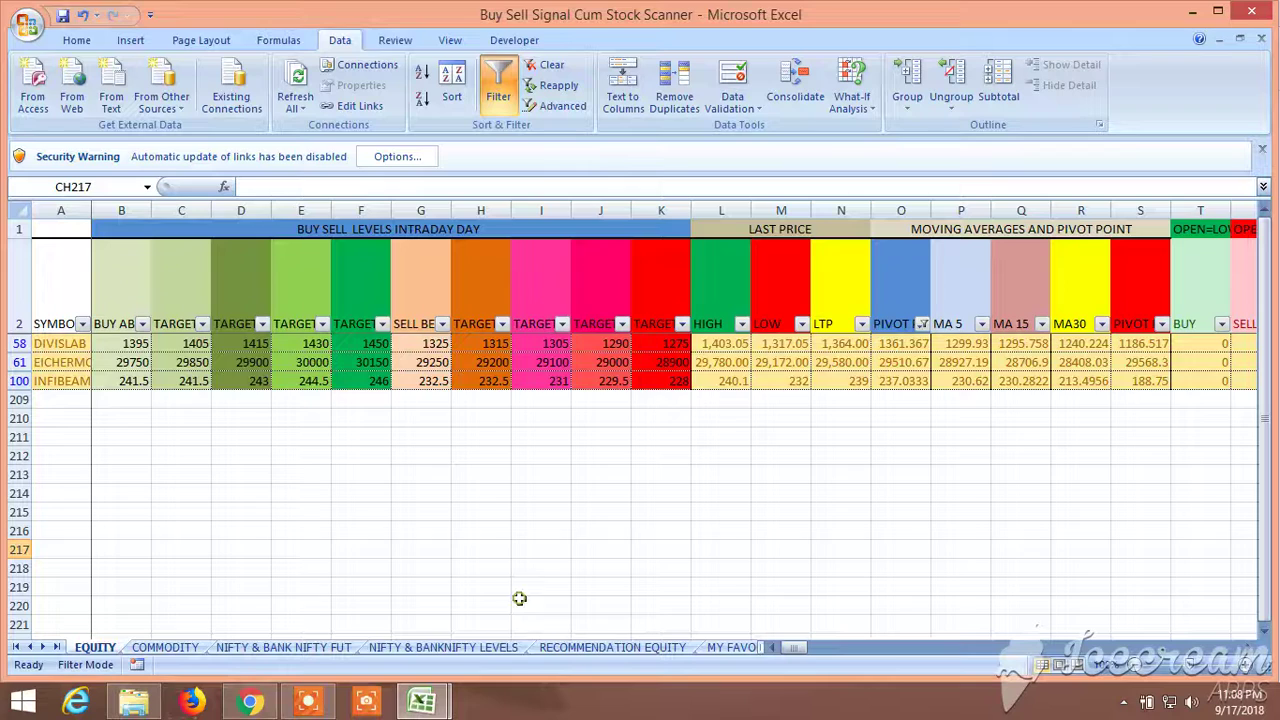
Compare DIVISLAB's 25-period least square moving average with the LSMA on the Investing.com chart in Chrome, and return to Excel.
left_click_drag(800, 650, 951, 655)
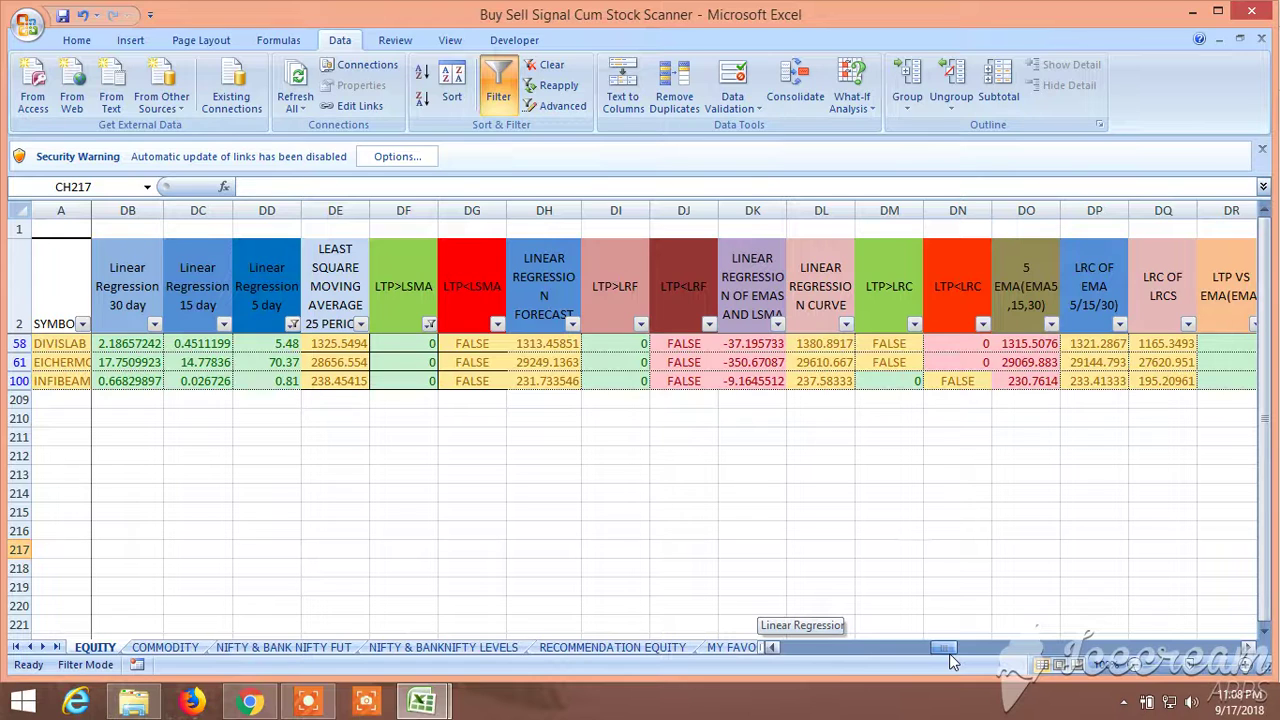
left_click_drag(951, 661, 950, 660)
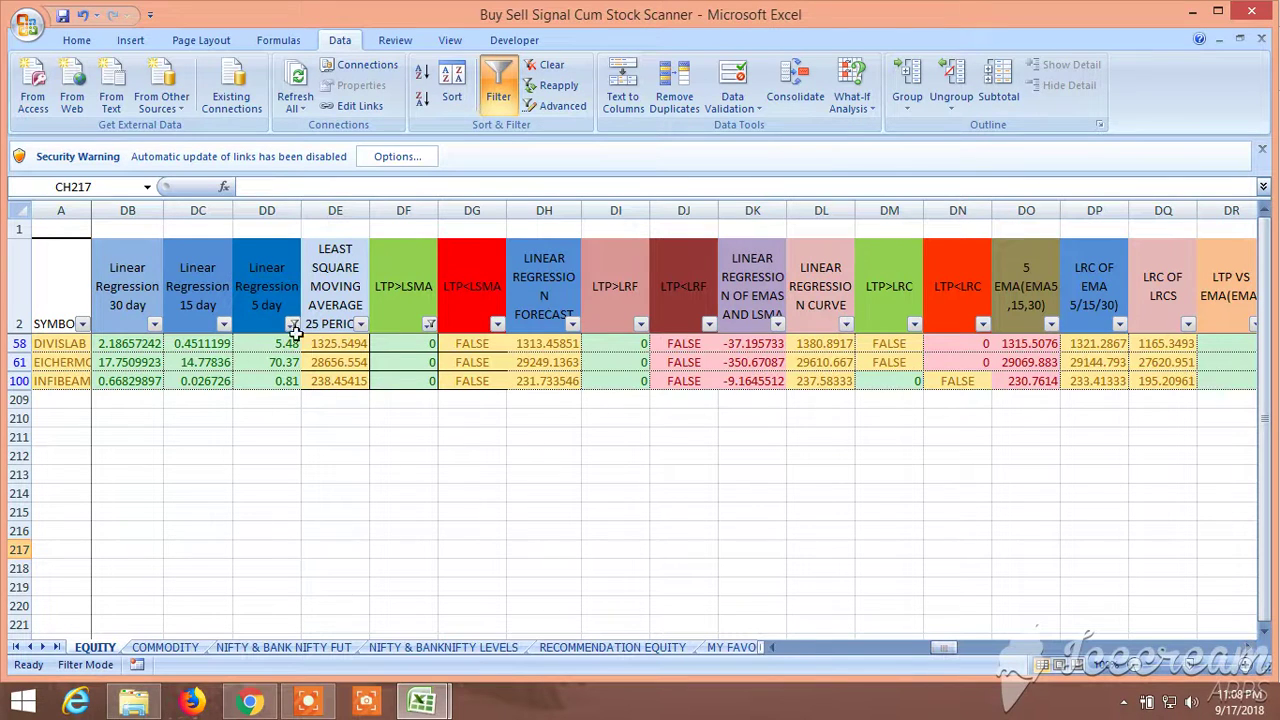
left_click(345, 344)
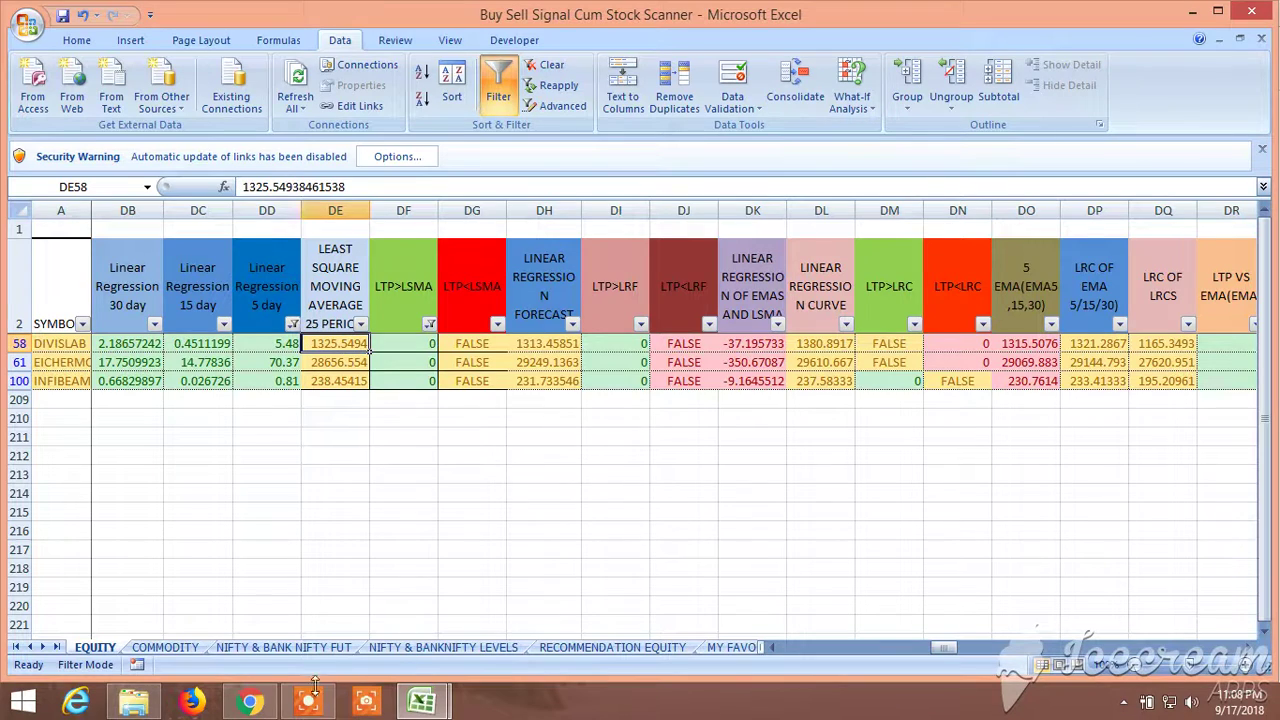
left_click(250, 700)
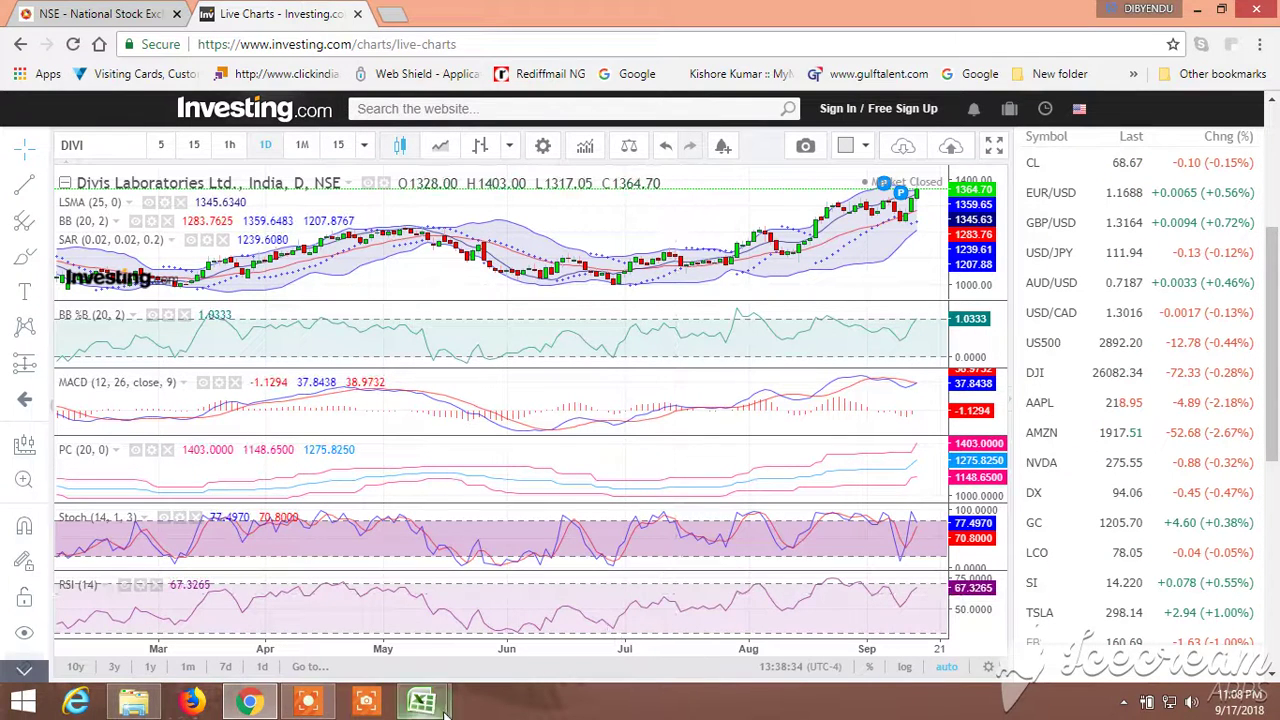
mouse_move(418, 695)
left_click(529, 587)
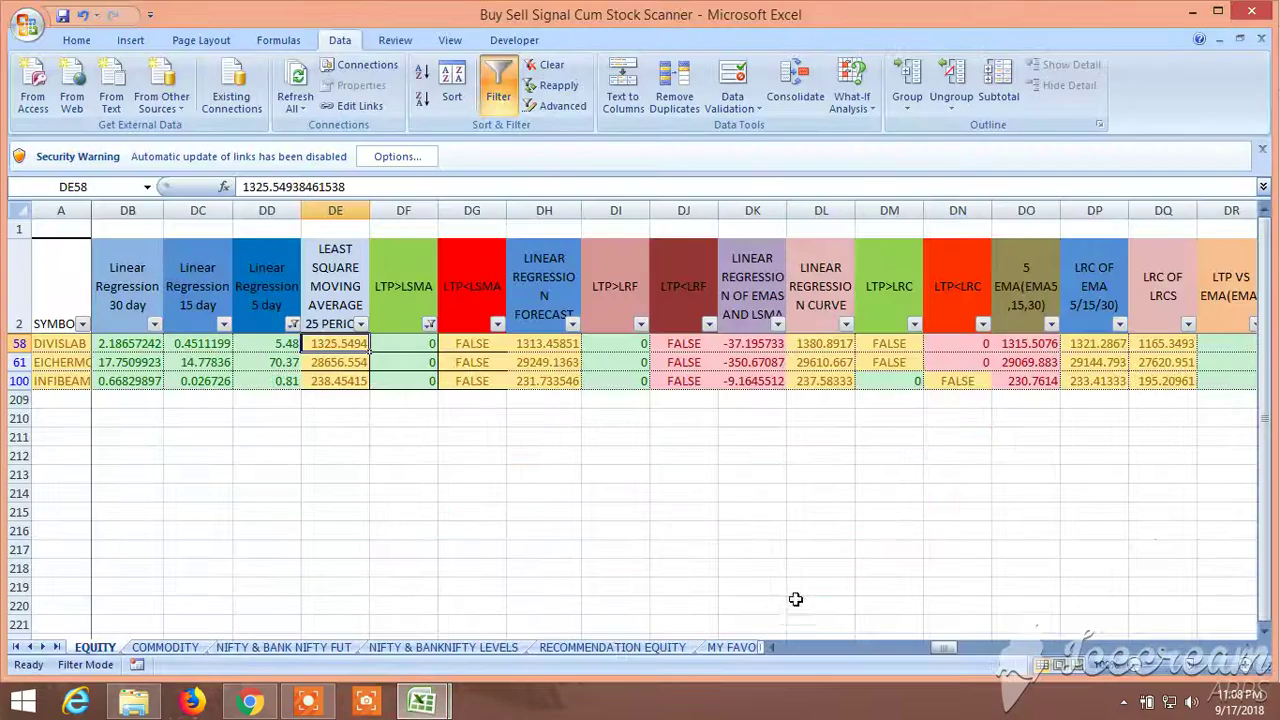
Compare DIVISLAB's 20-day price channel upper band with the PC indicator on the Investing.com chart in Chrome.
left_click_drag(943, 647, 841, 674)
left_click(542, 345)
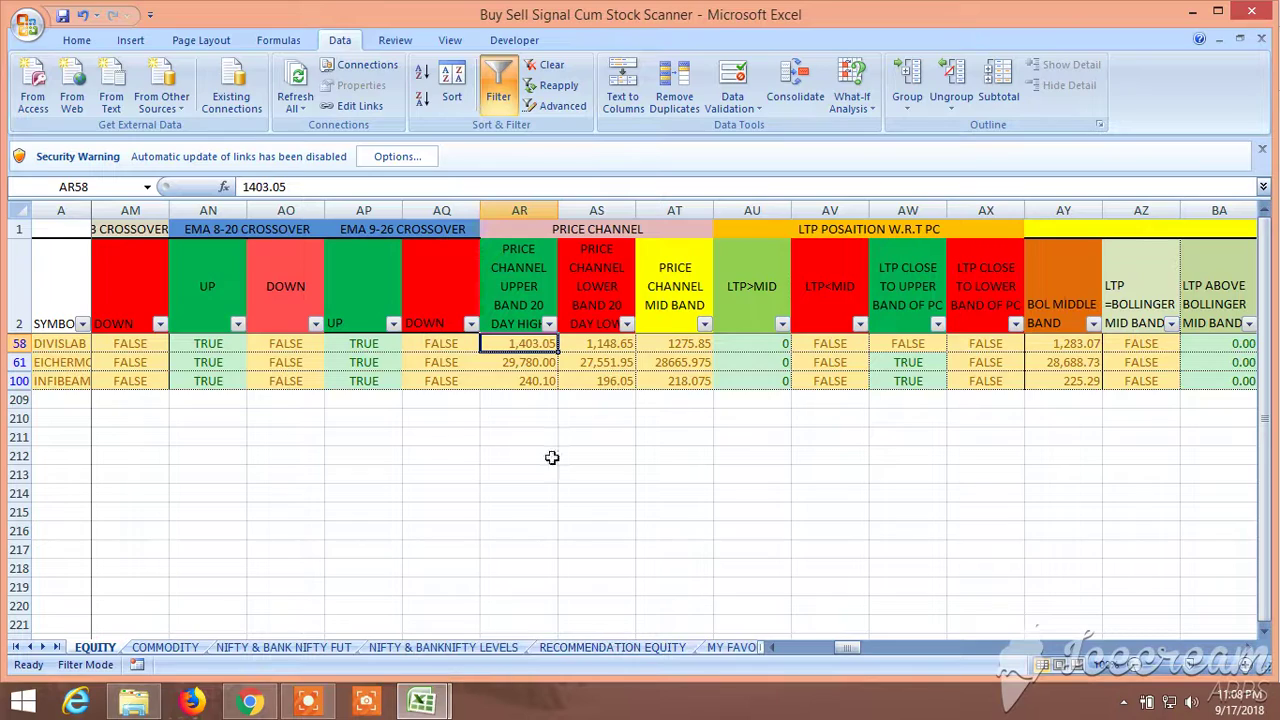
left_click(250, 702)
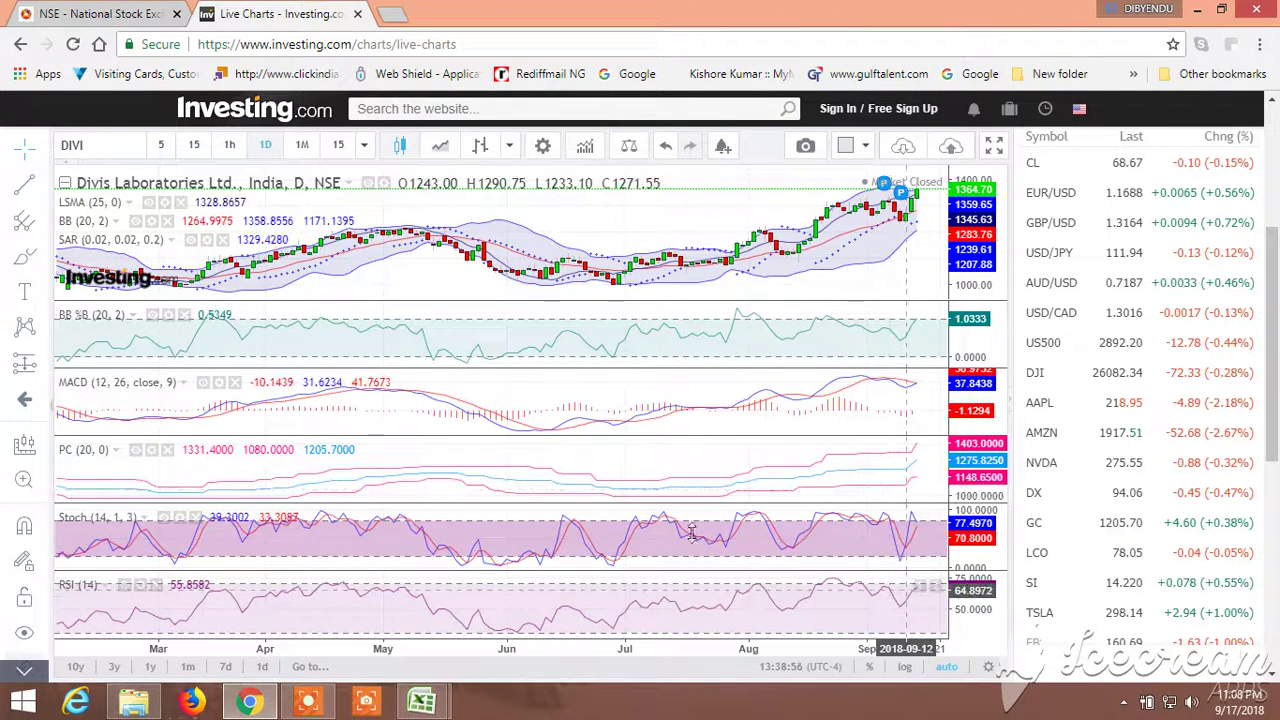
Examine the calls and puts near the current price in the DIVISLAB option chain on the NSE site.
left_click(30, 10)
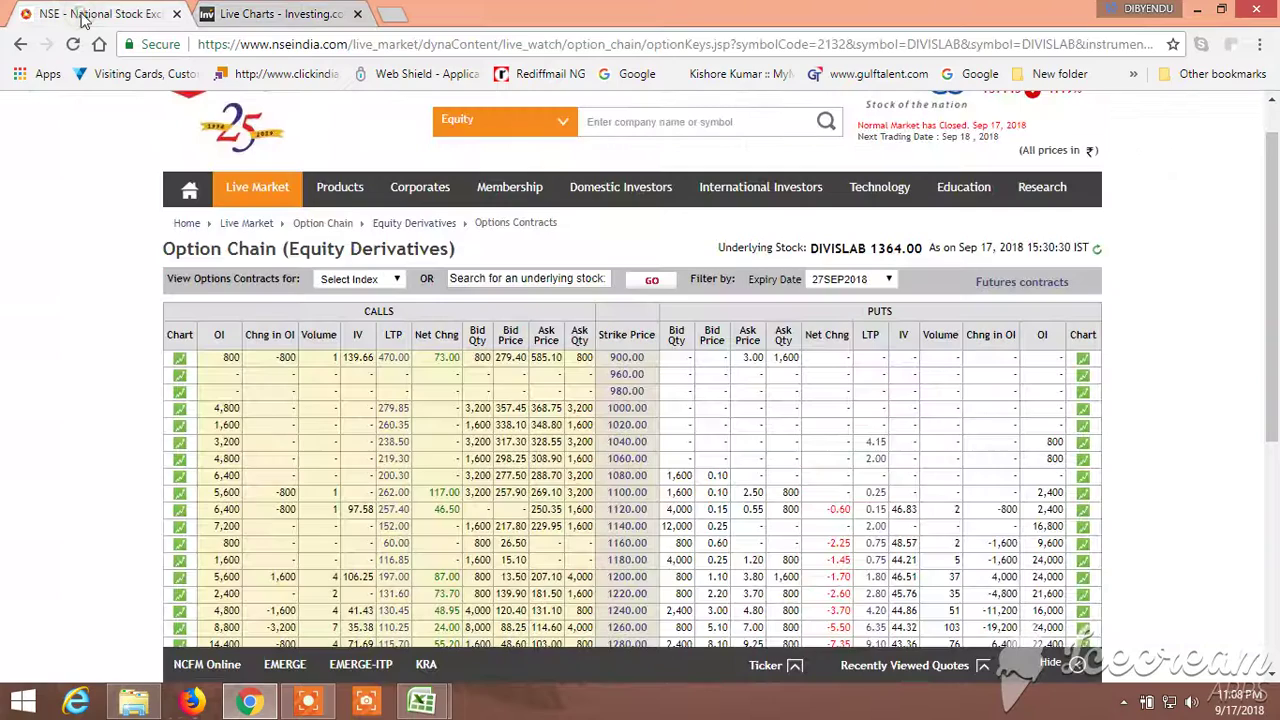
scroll(605, 425, "down", 4)
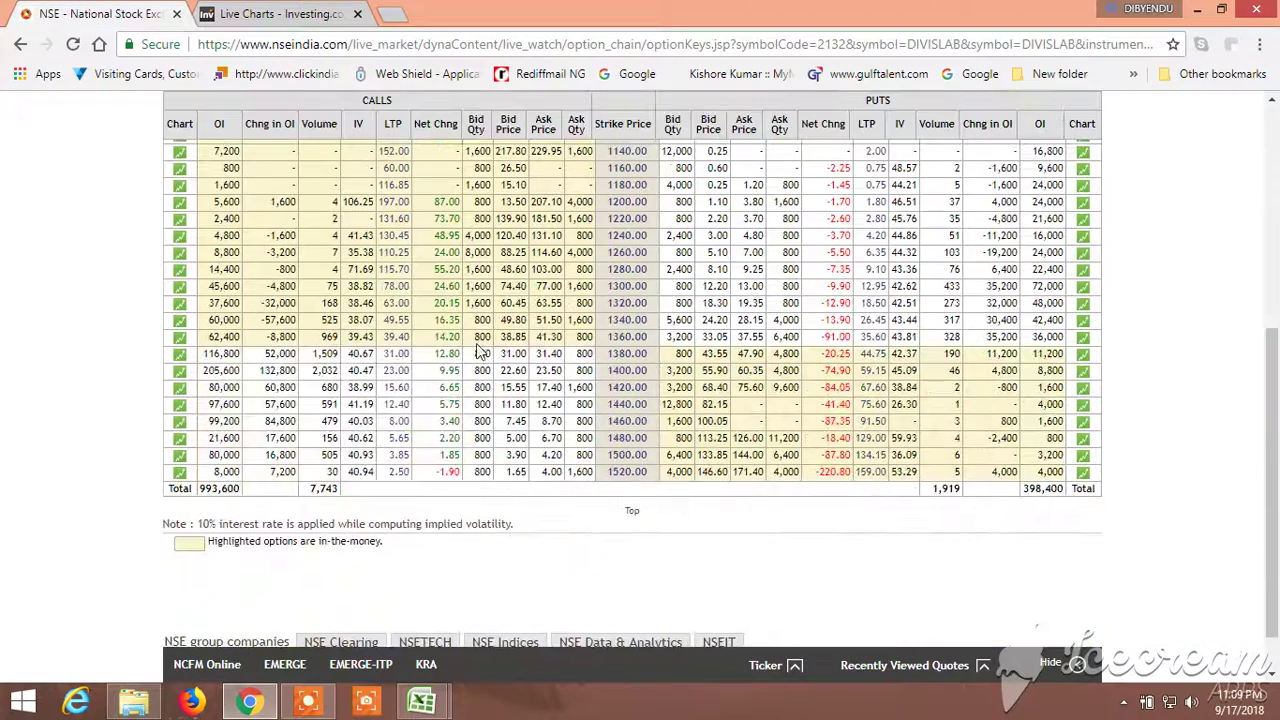